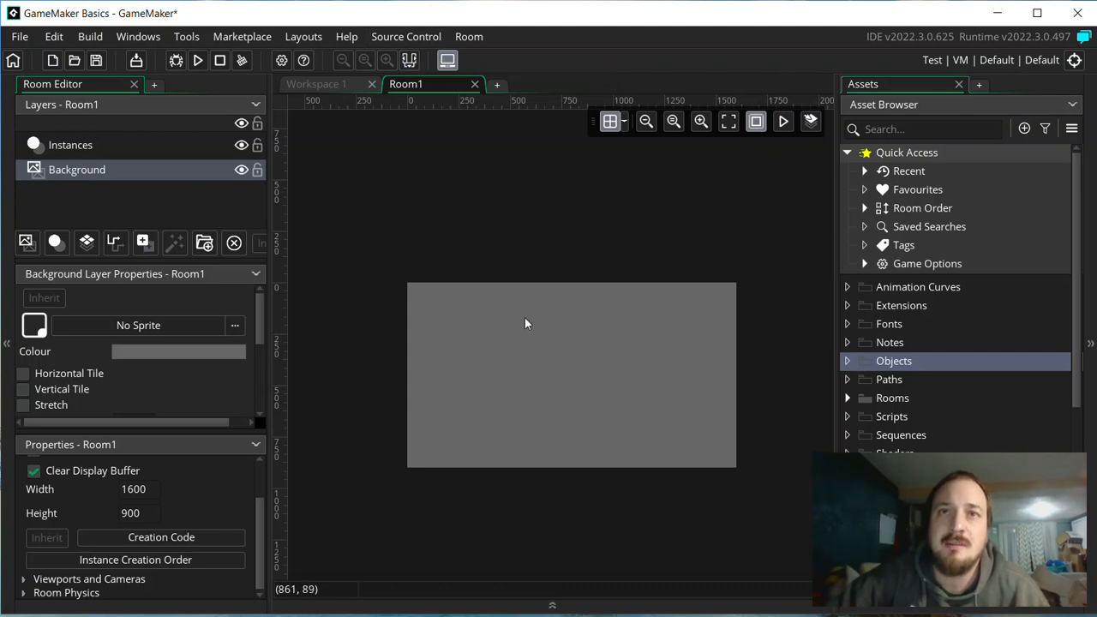
- Hide the dock panels and bring them back, and look around the Room1 canvas
left_click(410, 61)
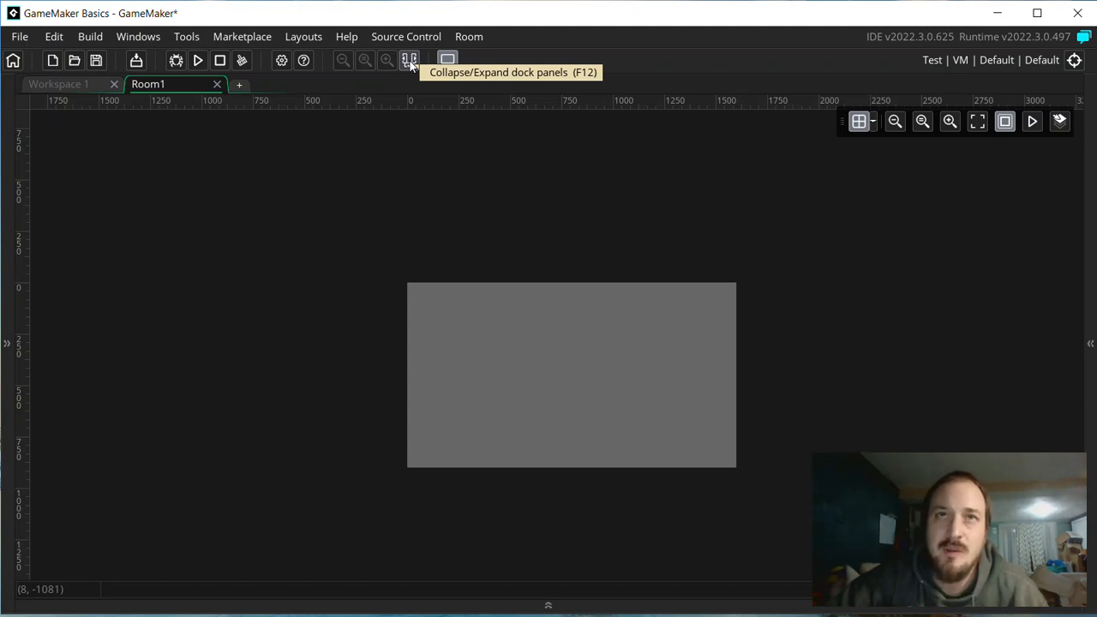
left_click(410, 61)
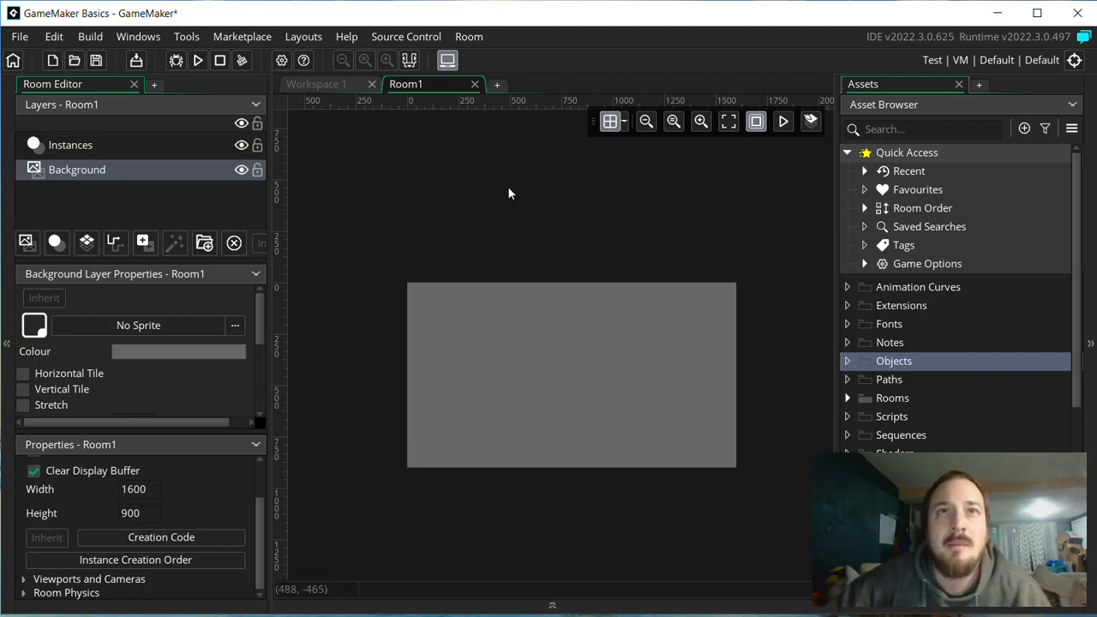
scroll(352, 353, "down", 2)
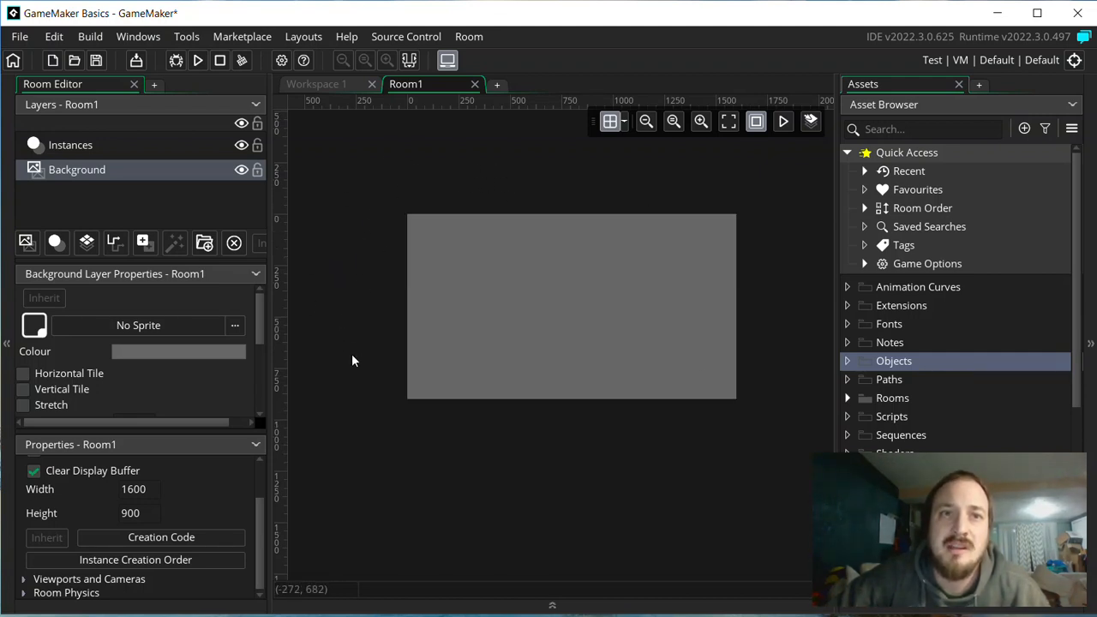
scroll(360, 356, "up", 3)
scroll(365, 347, "down", 2)
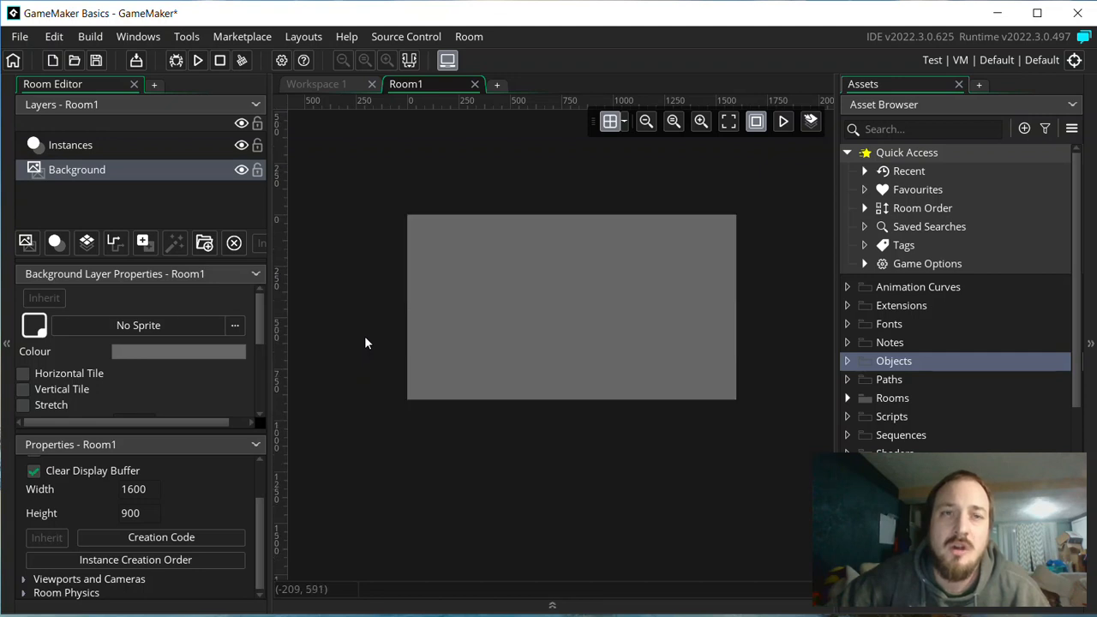
mouse_move(366, 340)
middle_mouse_down()
mouse_move(314, 208)
mouse_move(354, 310)
mouse_move(463, 406)
mouse_move(383, 255)
mouse_move(341, 318)
mouse_move(353, 337)
middle_mouse_up()
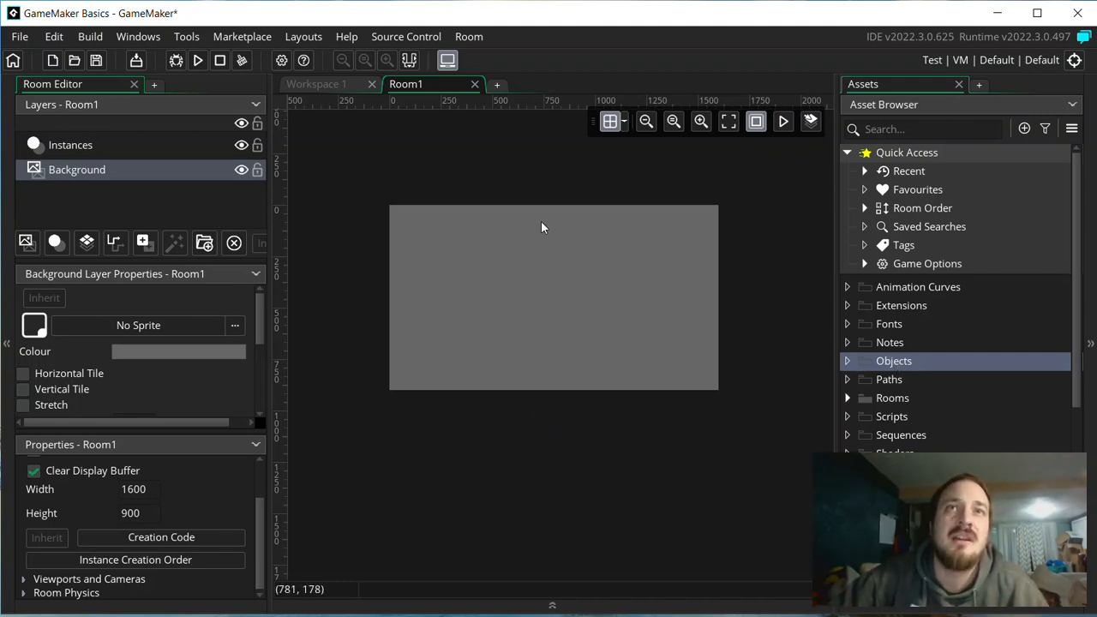
- Compare the Workspace 1 and Room1 views, ending on Workspace 1
left_click(321, 84)
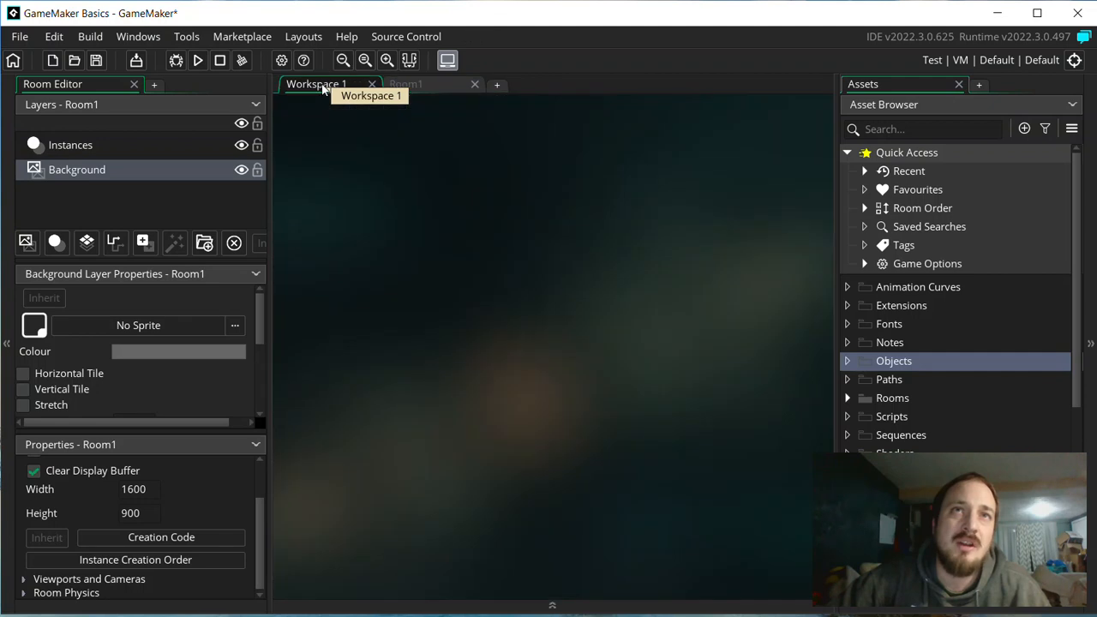
left_click(409, 83)
left_click(323, 85)
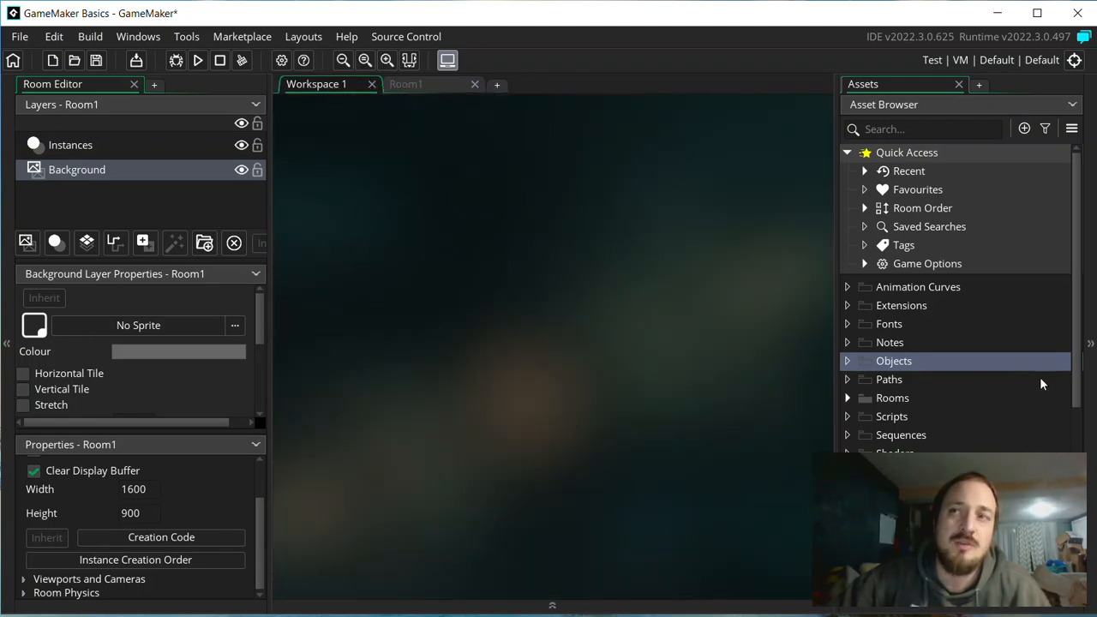
- Add a second workspace after Room1
right_click(313, 89)
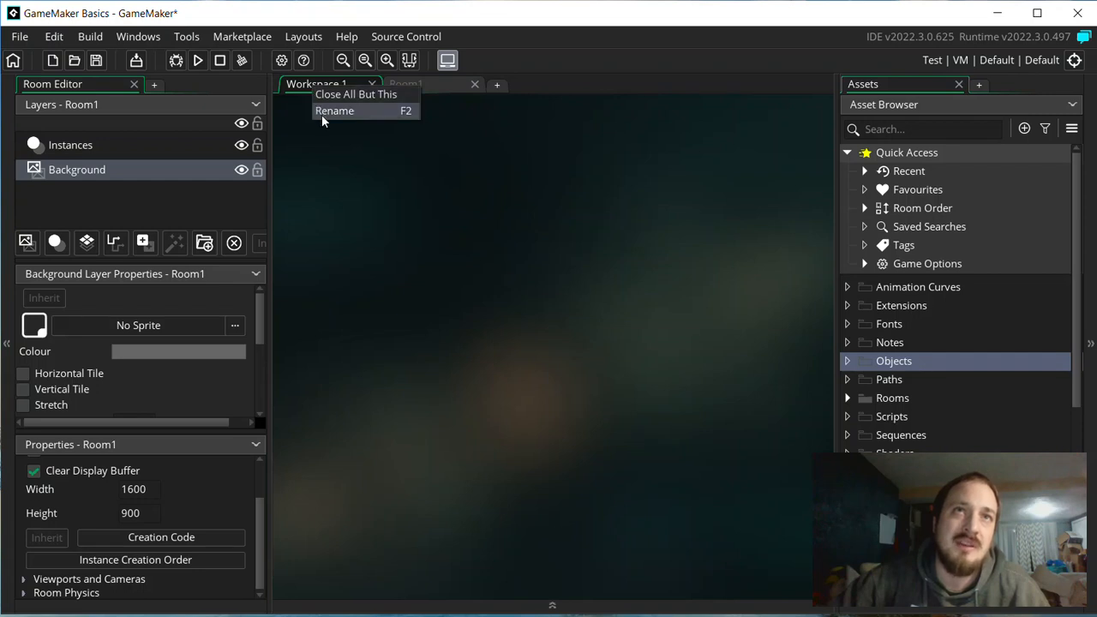
left_click(323, 112)
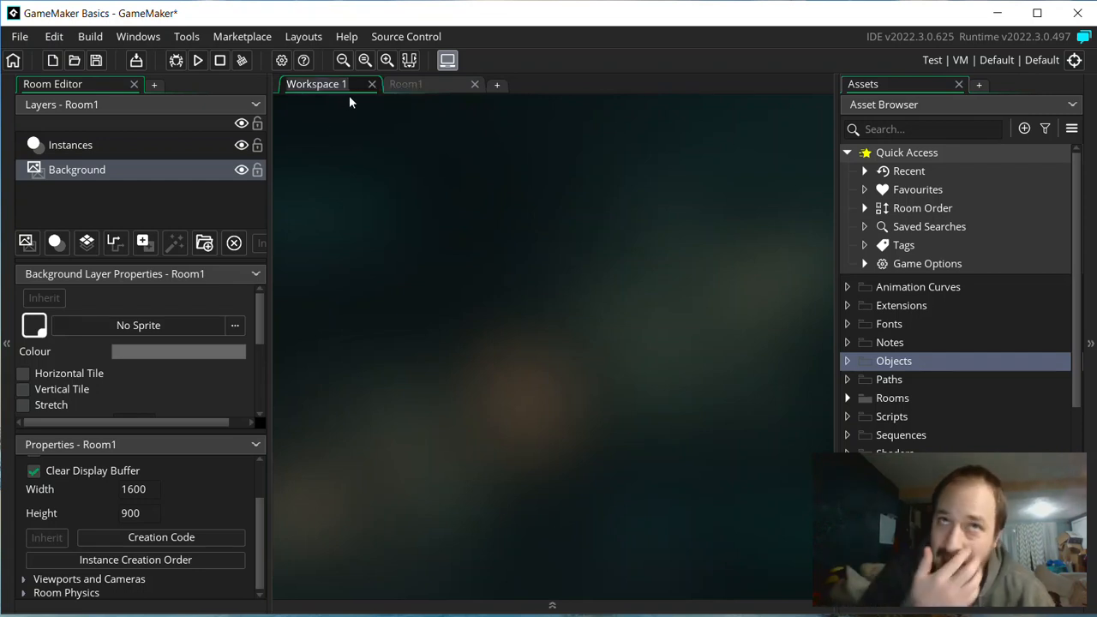
left_click(497, 84)
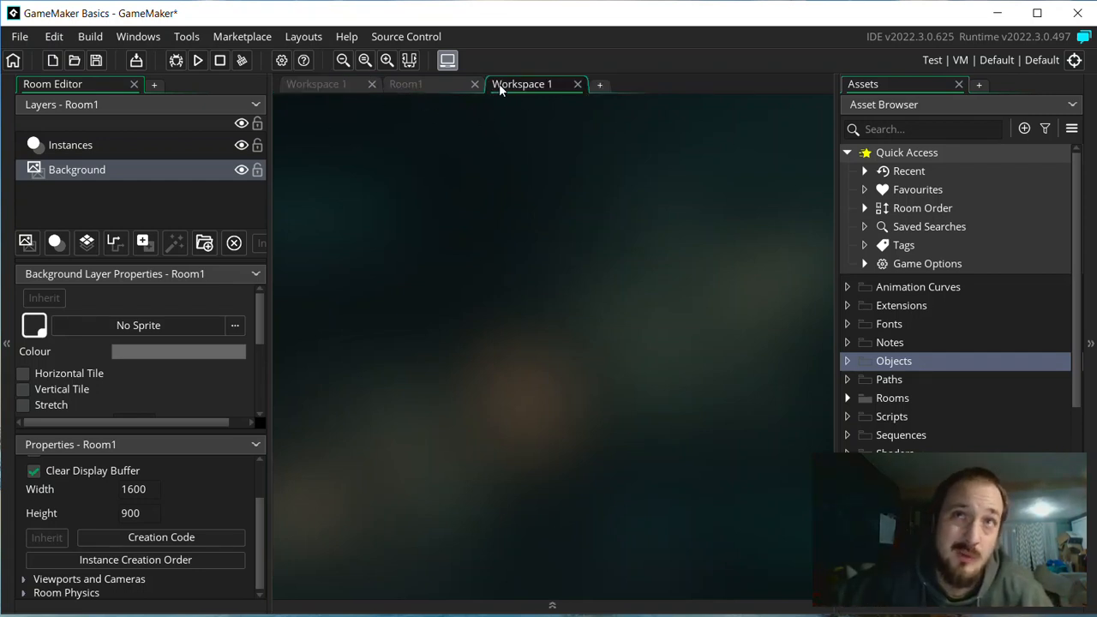
- Rename the first workspace as Player
right_click(331, 85)
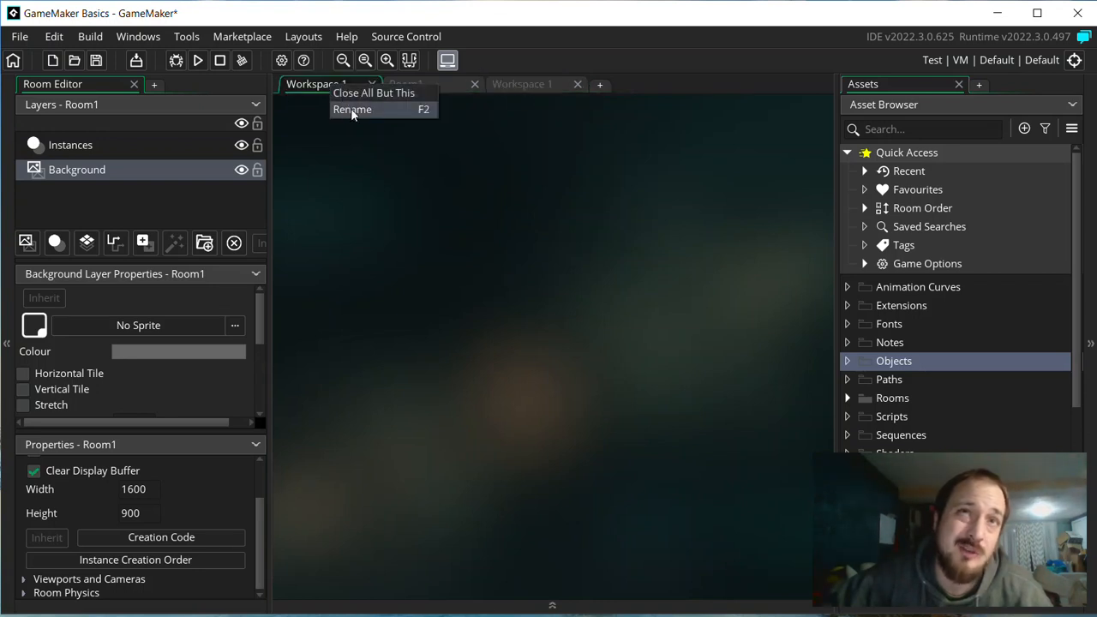
left_click(356, 109)
type("Pla")
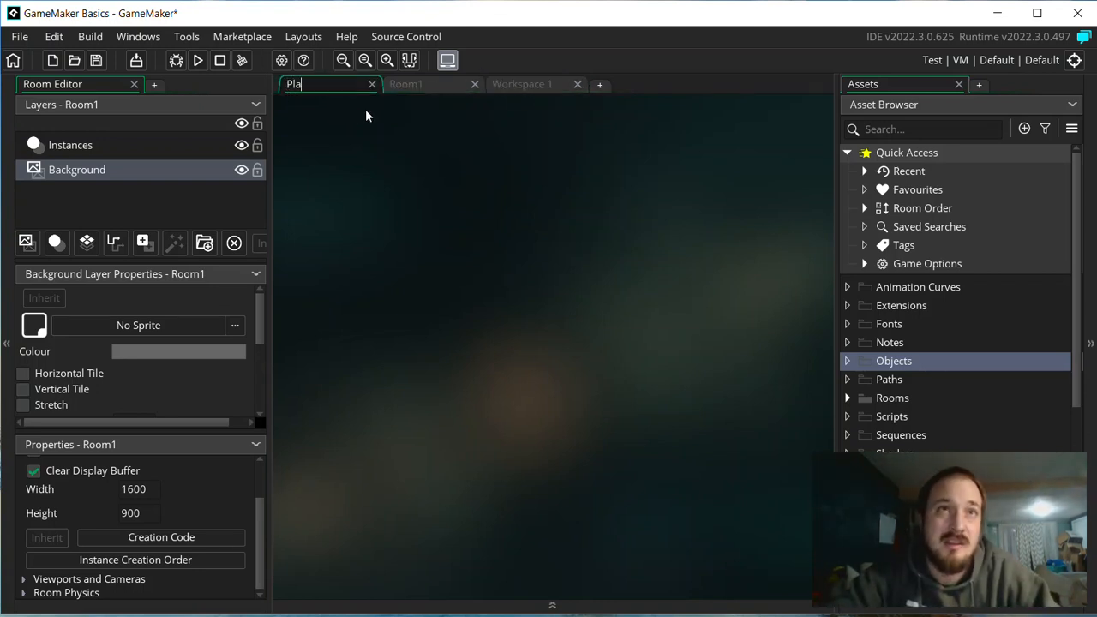
type("yer")
key("Return")
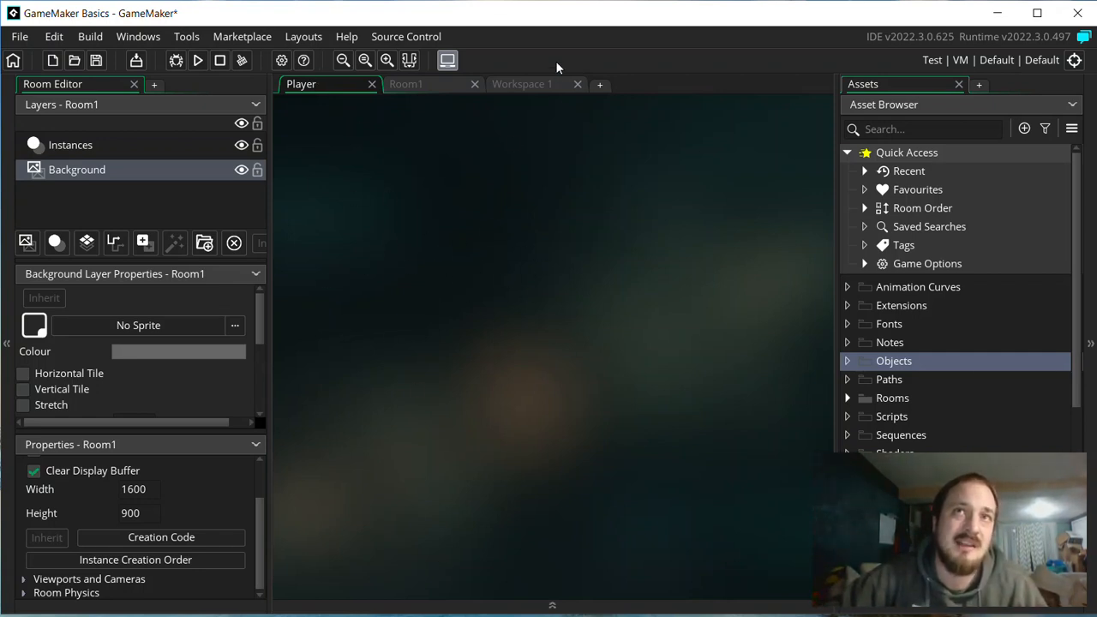
- Rename the new workspace after Room1 as Enemy
left_click(522, 84)
right_click(527, 84)
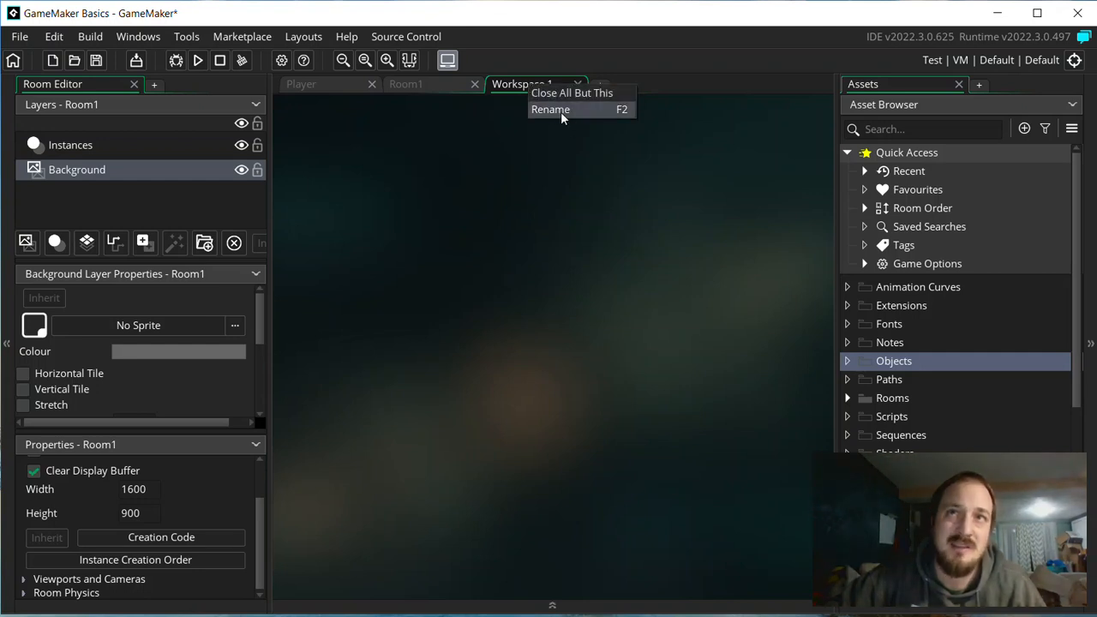
left_click(561, 112)
key("ctrl+a")
type("Enemi")
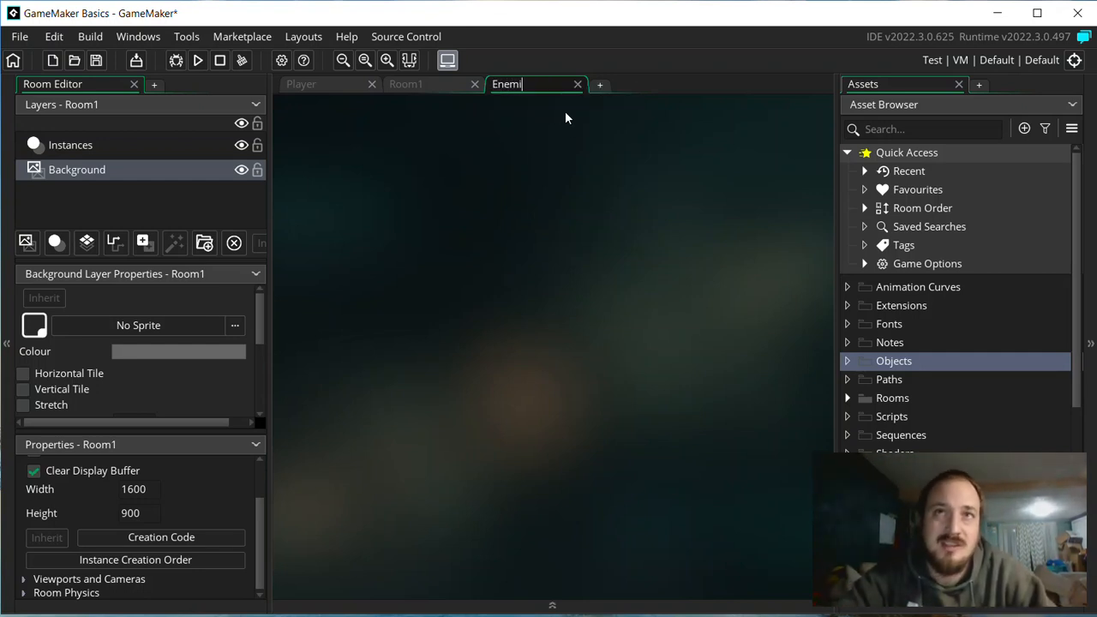
key("BackSpace")
type("y")
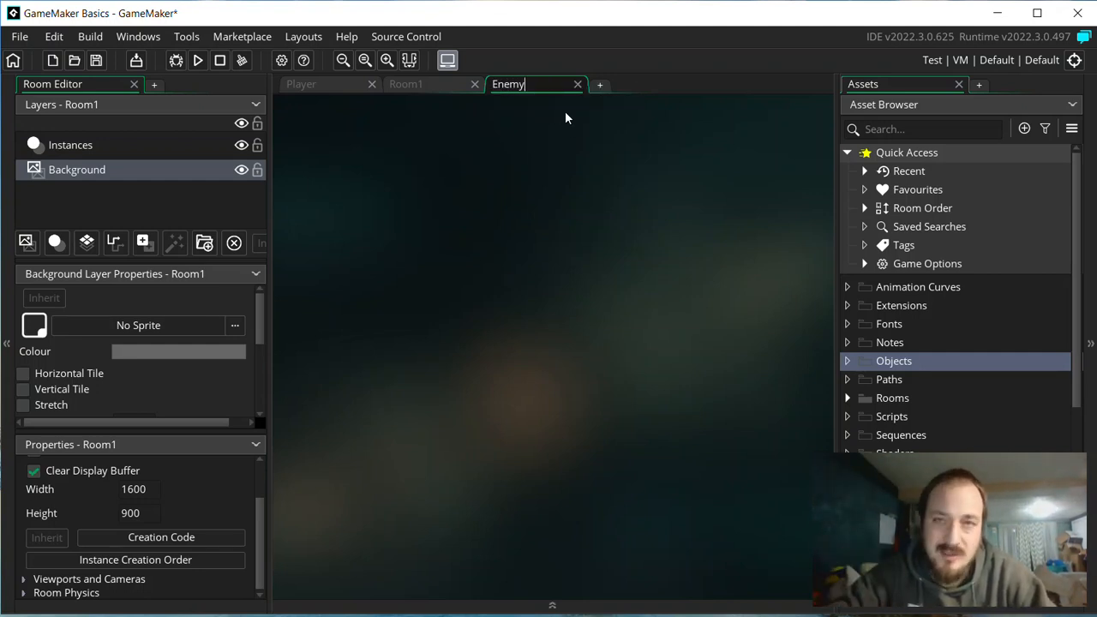
key("Return")
- Add another workspace and try reordering it among the open workspaces, leaving it last after Enemy
left_click(601, 85)
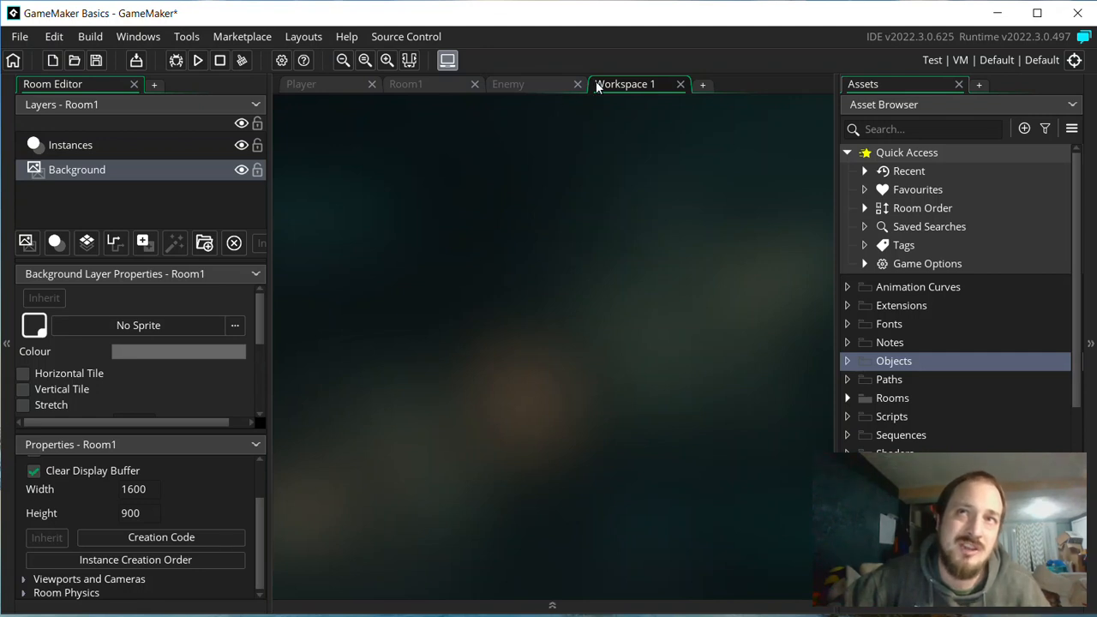
left_click_drag(629, 83, 441, 89)
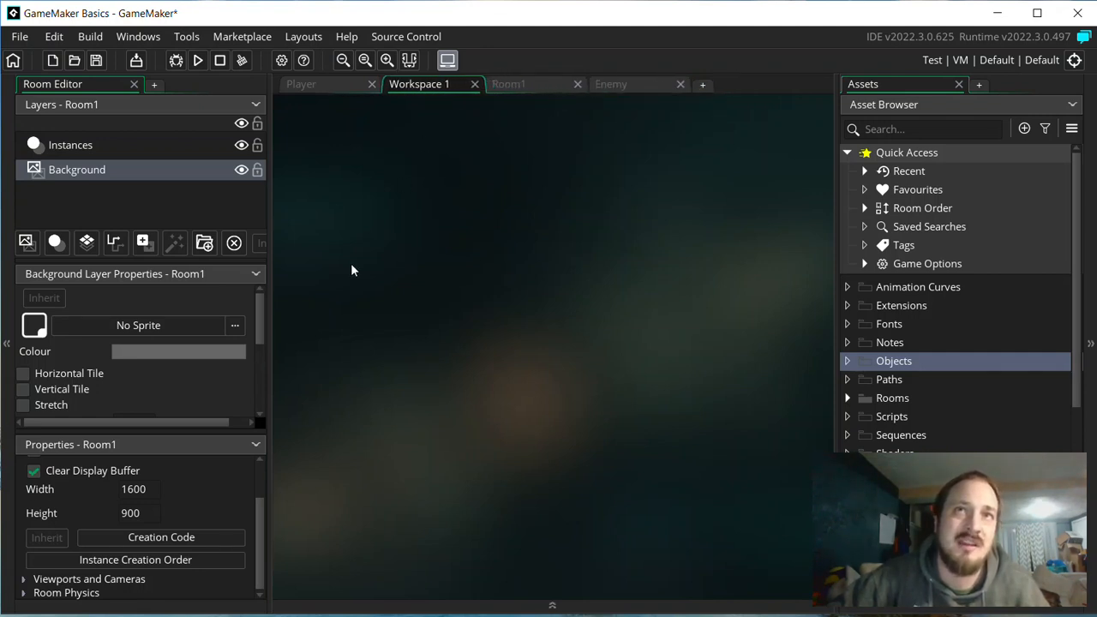
left_click(323, 84)
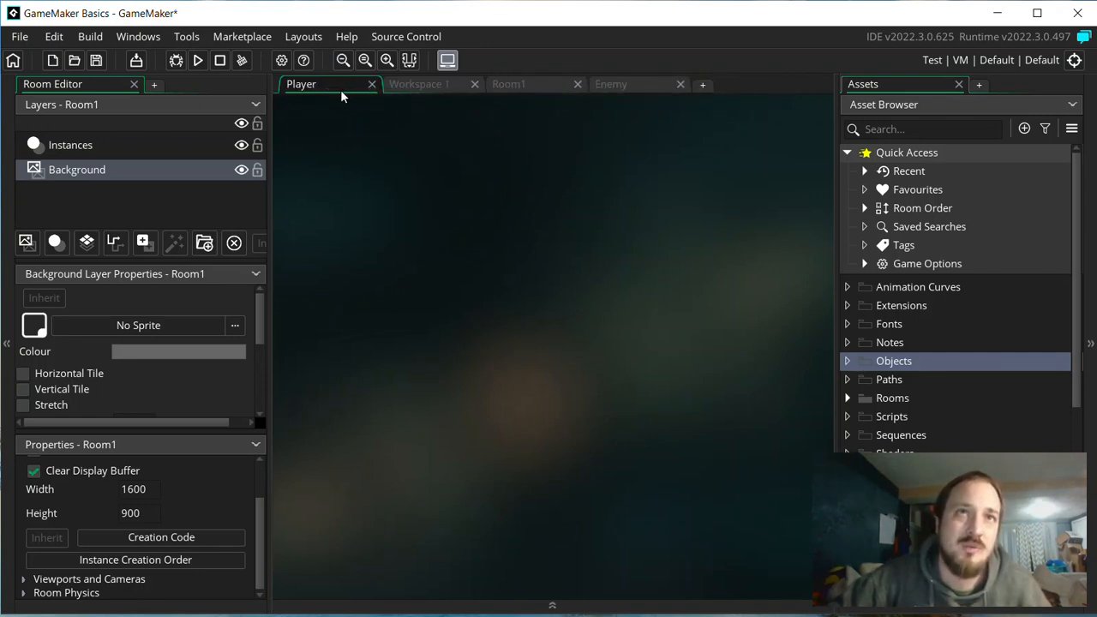
left_click_drag(411, 84, 318, 85)
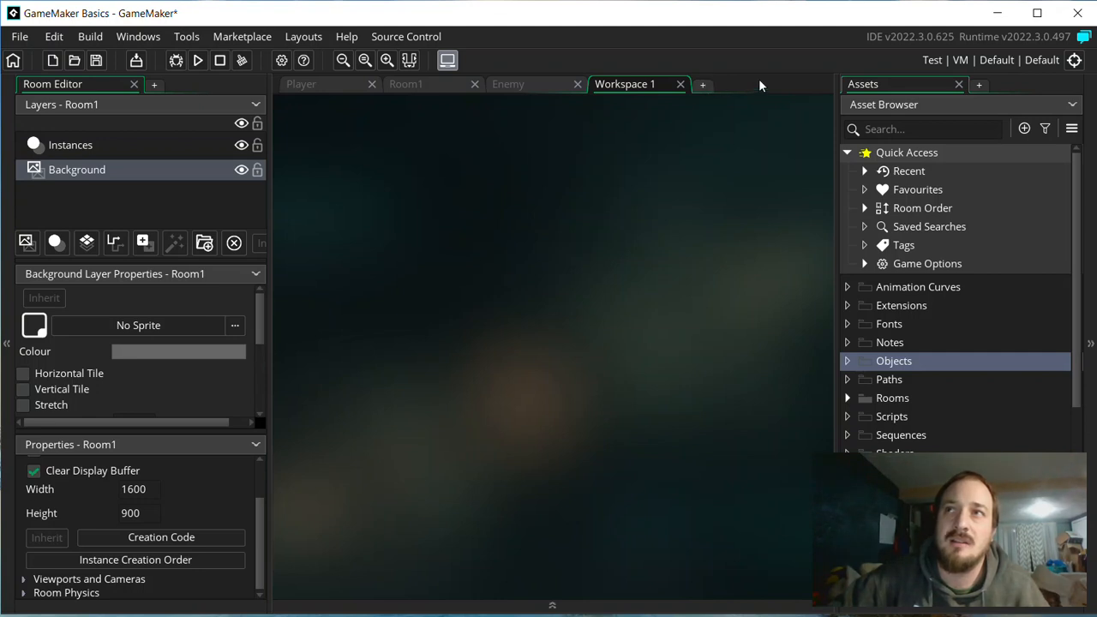
left_click_drag(611, 85, 660, 90)
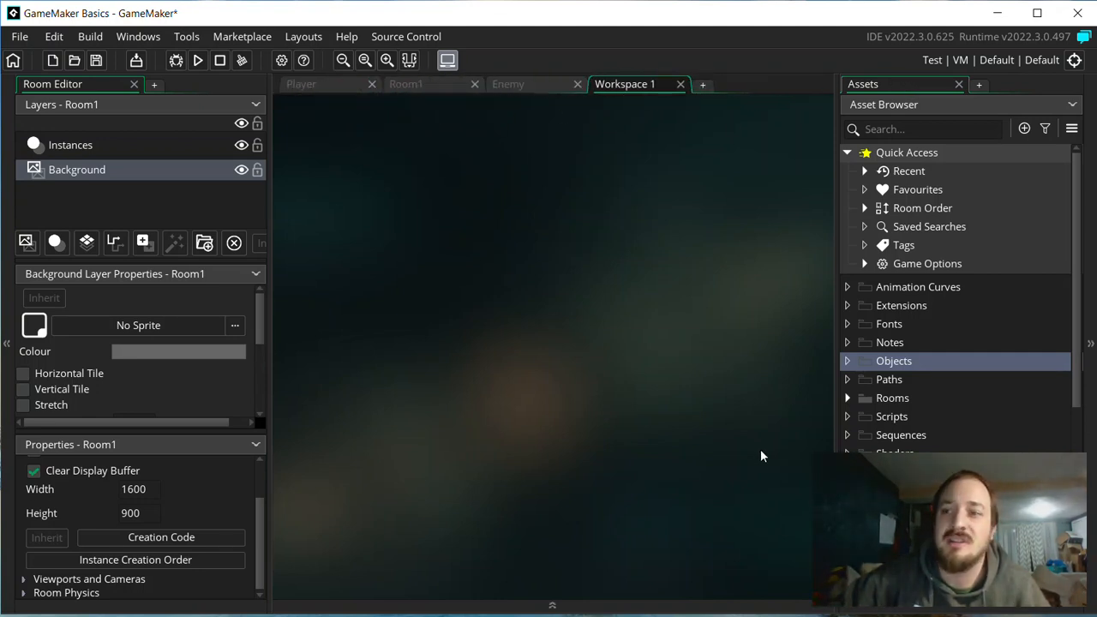
- Expand the output area below the workspace and show the Search Results pane
left_click(554, 606)
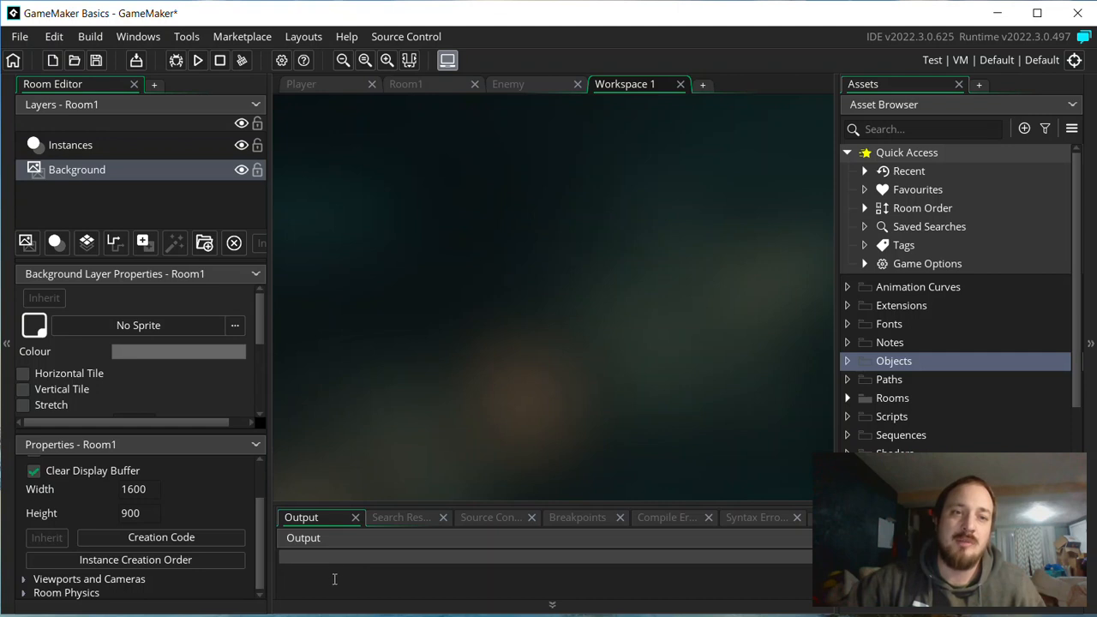
left_click(382, 517)
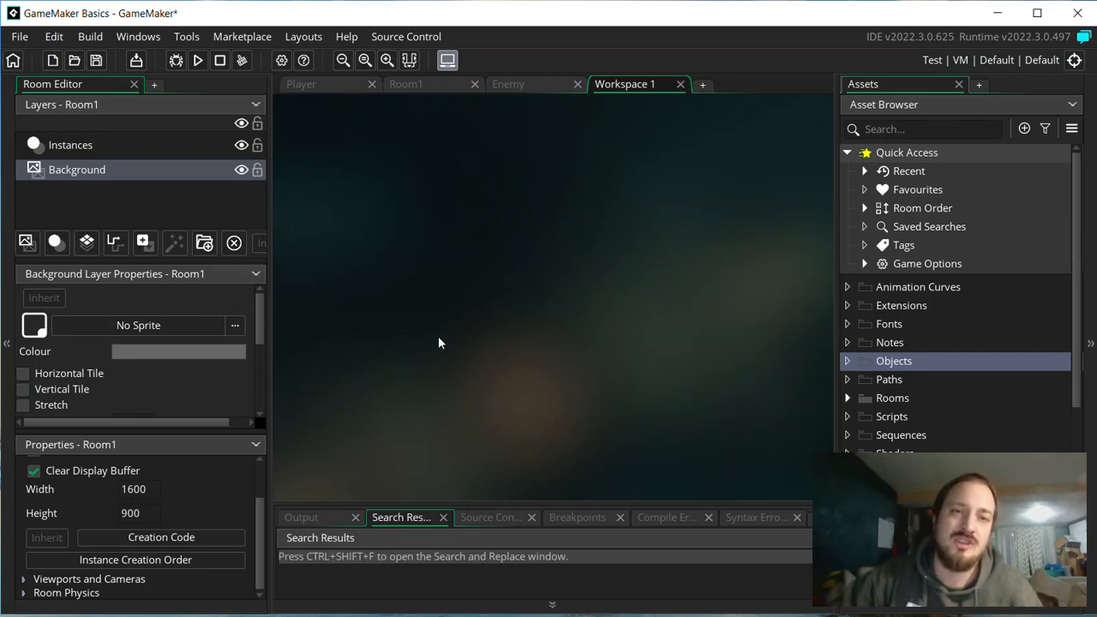
- Examine the empty workspace's context options for creating assets and managing windows
right_click(479, 226)
right_click(431, 226)
right_click(431, 154)
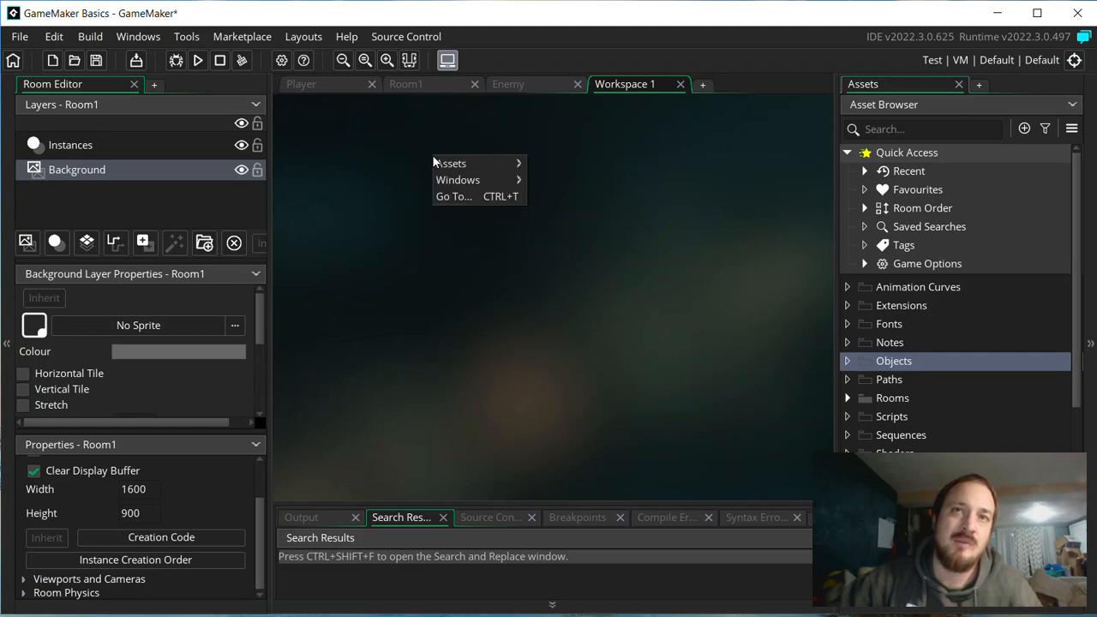
right_click(460, 294)
right_click(460, 294)
right_click(440, 208)
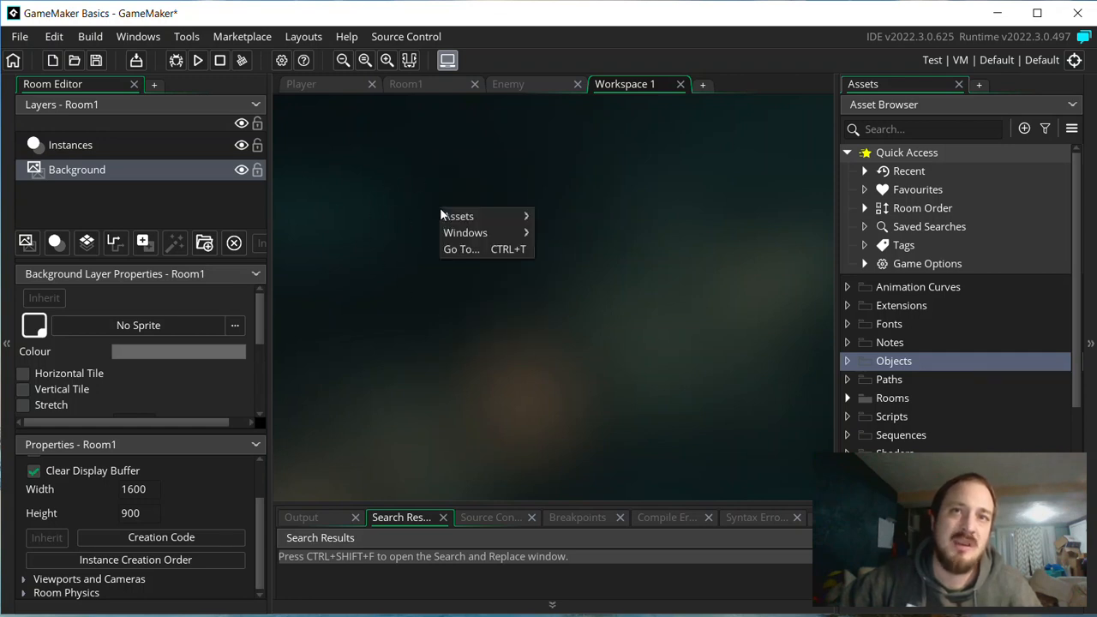
mouse_move(469, 218)
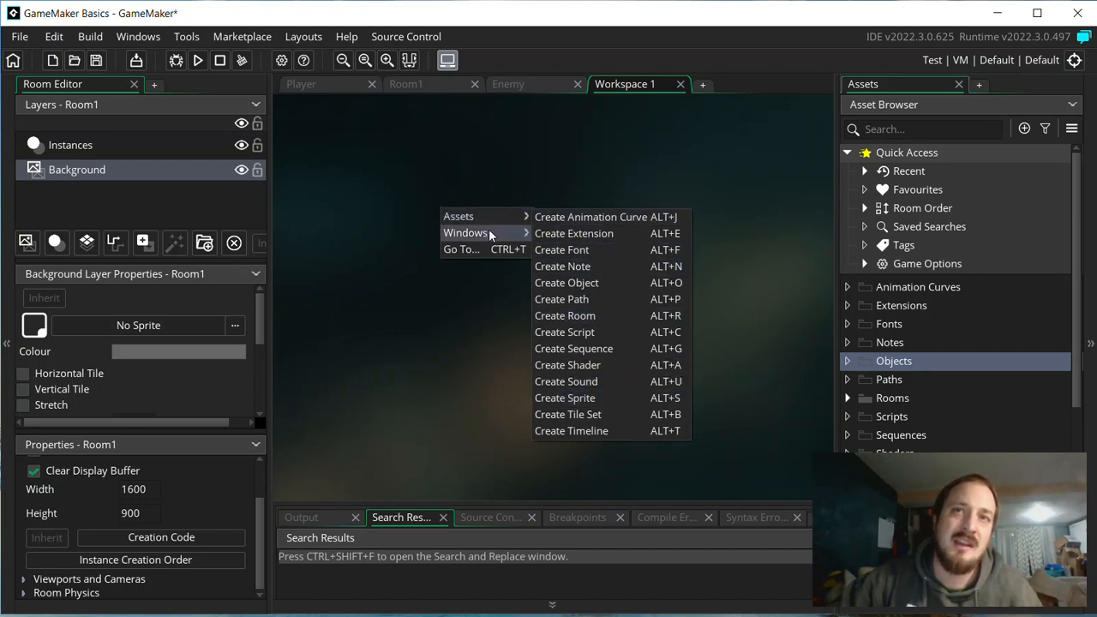
left_click(404, 178)
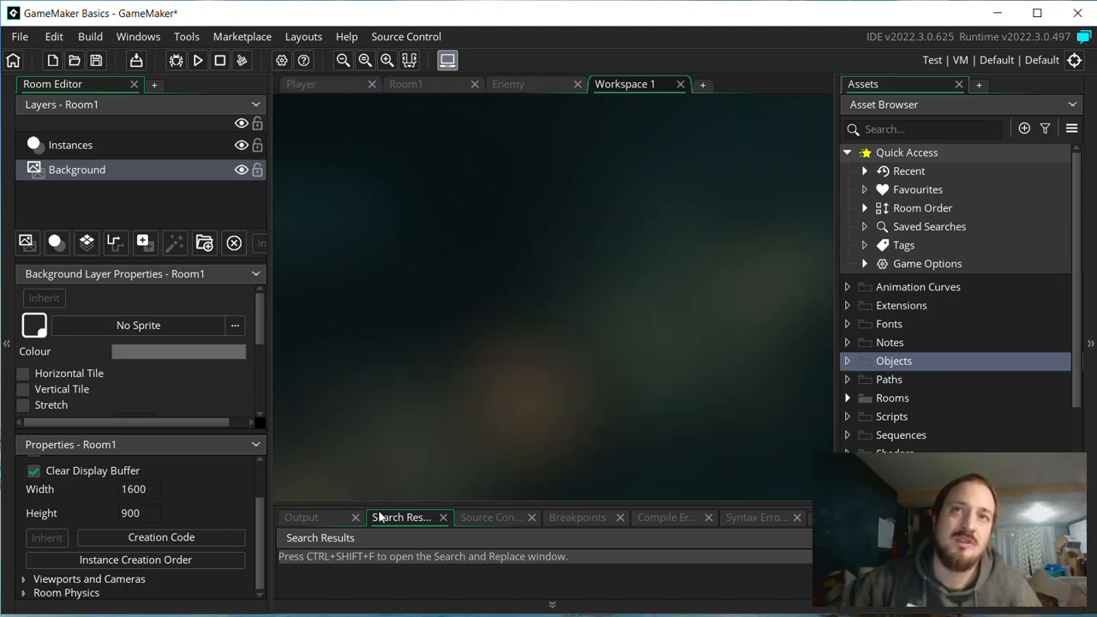
right_click(493, 241)
mouse_move(519, 265)
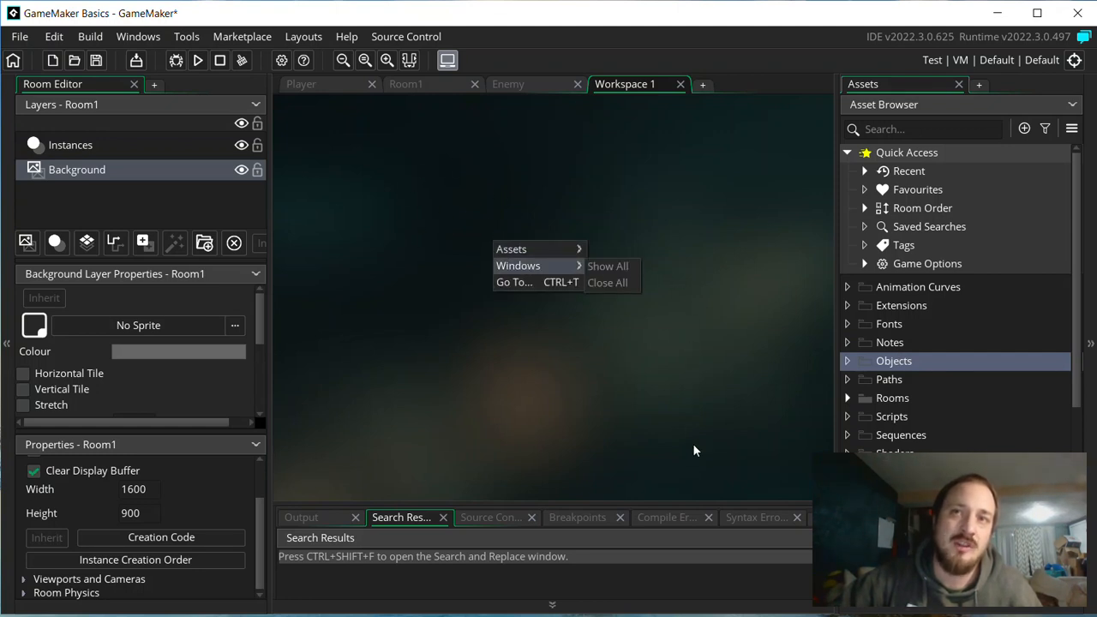
- Use Go To to search assets, options and preferences for "play" and "mouse", and clear the query
left_click(514, 283)
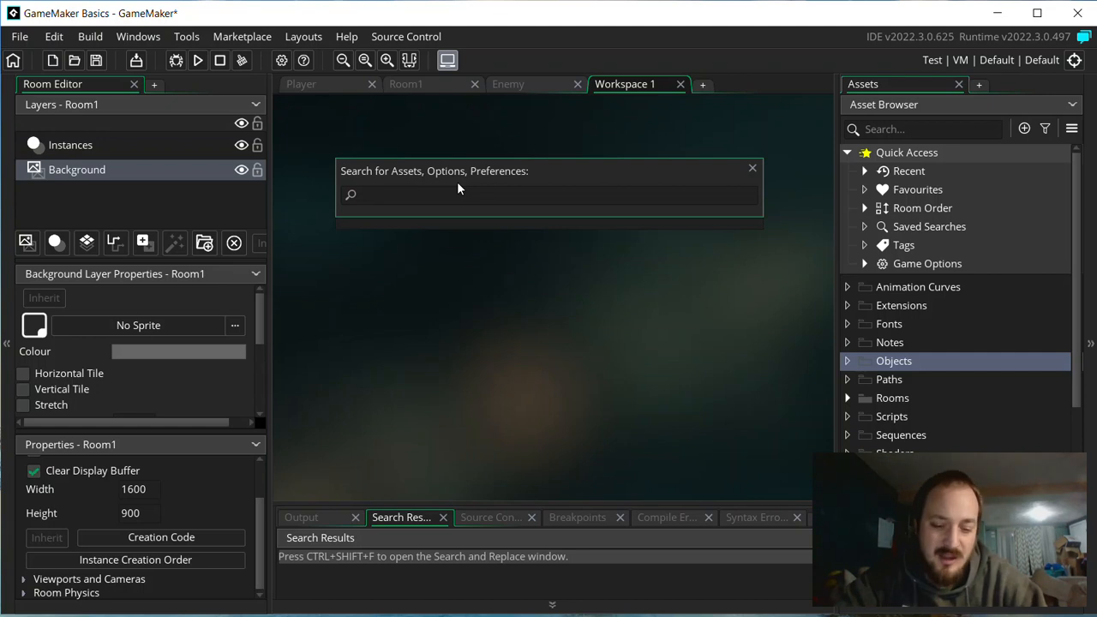
type("play")
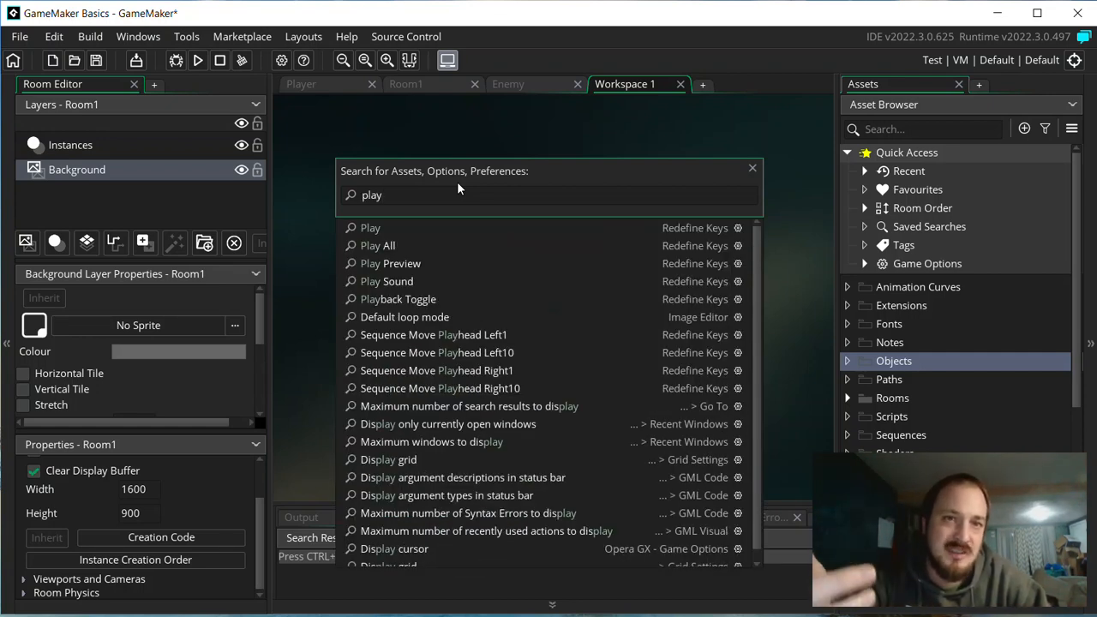
key("BackSpace")
key("BackSpace")
key("BackSpace")
key("BackSpace")
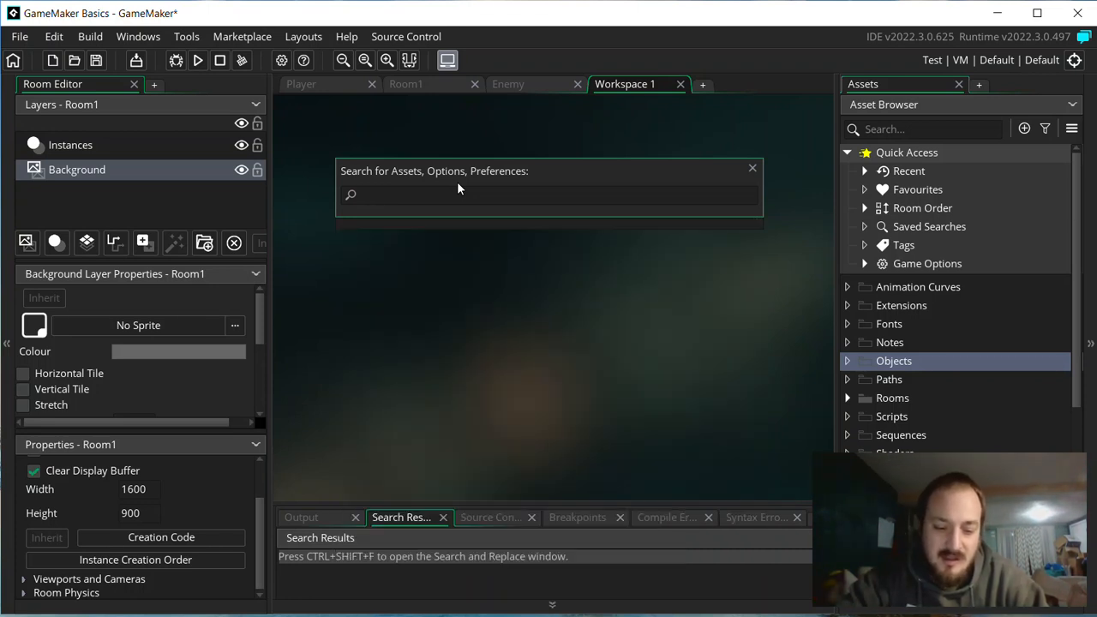
type("mouse")
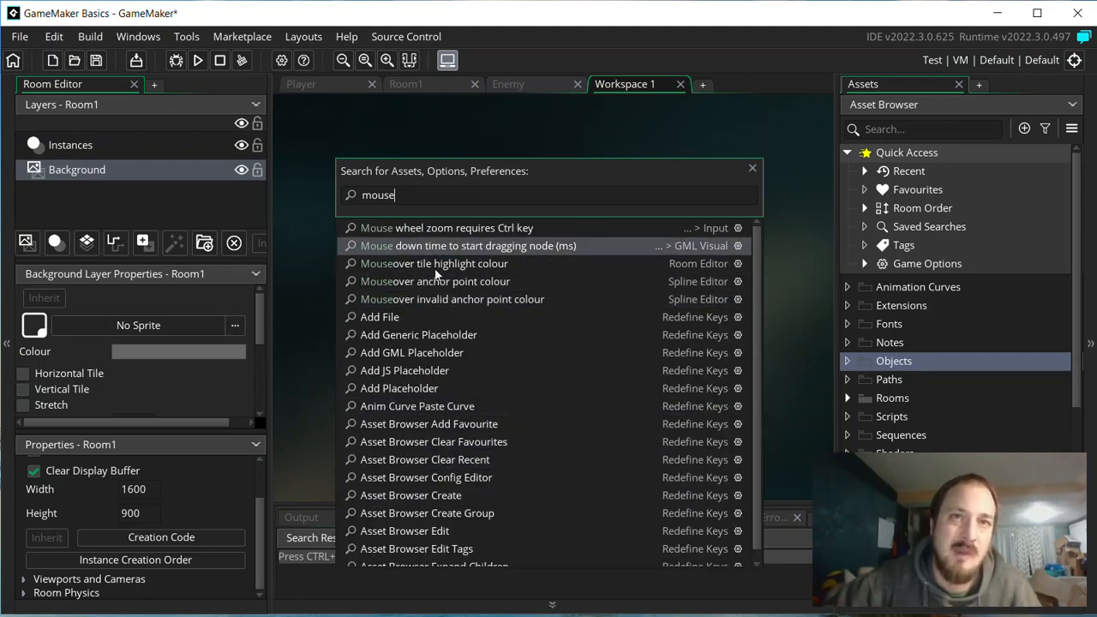
left_click_drag(421, 198, 291, 201)
key("BackSpace")
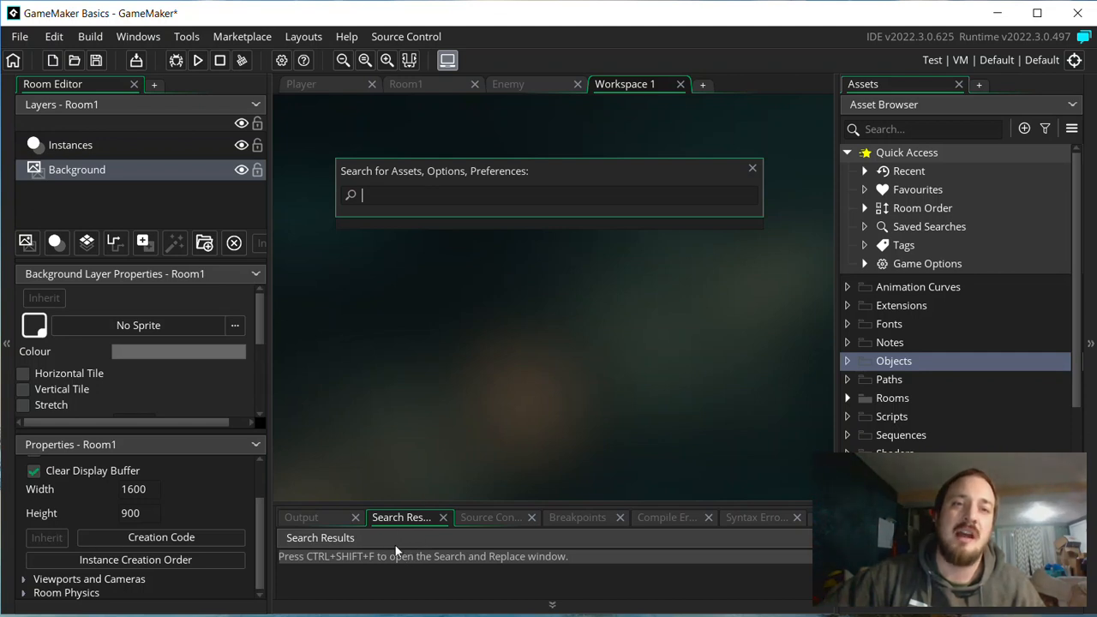
- Reorder the output panes so Search Results comes last, and enlarge the output area with Compile Errors shown
left_click_drag(420, 439, 531, 528)
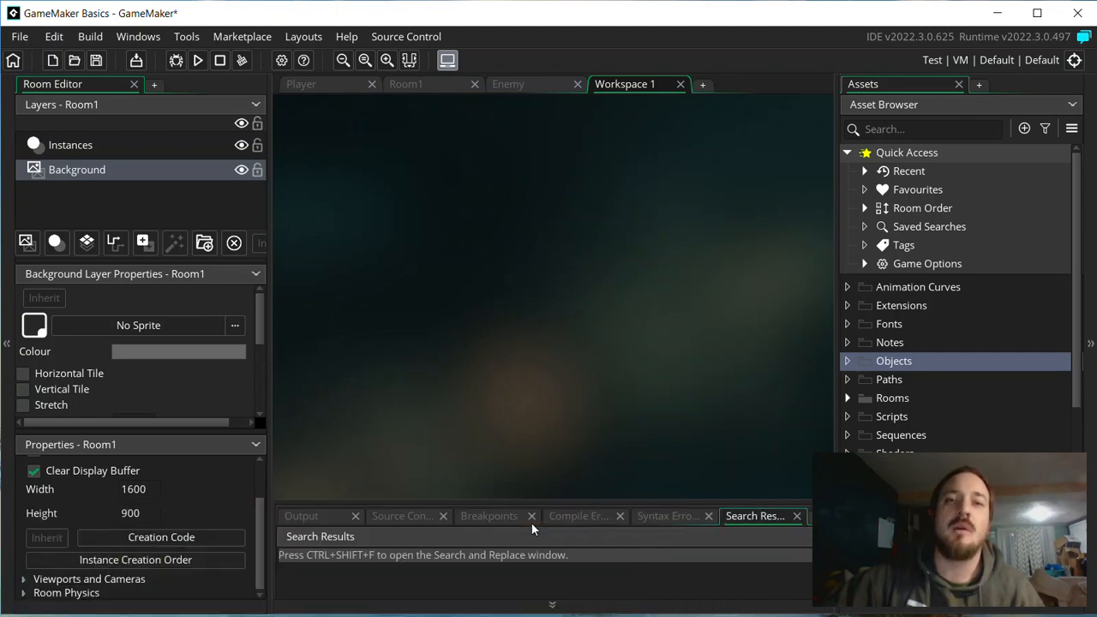
left_click(662, 518)
left_click(585, 517)
left_click_drag(583, 501, 587, 371)
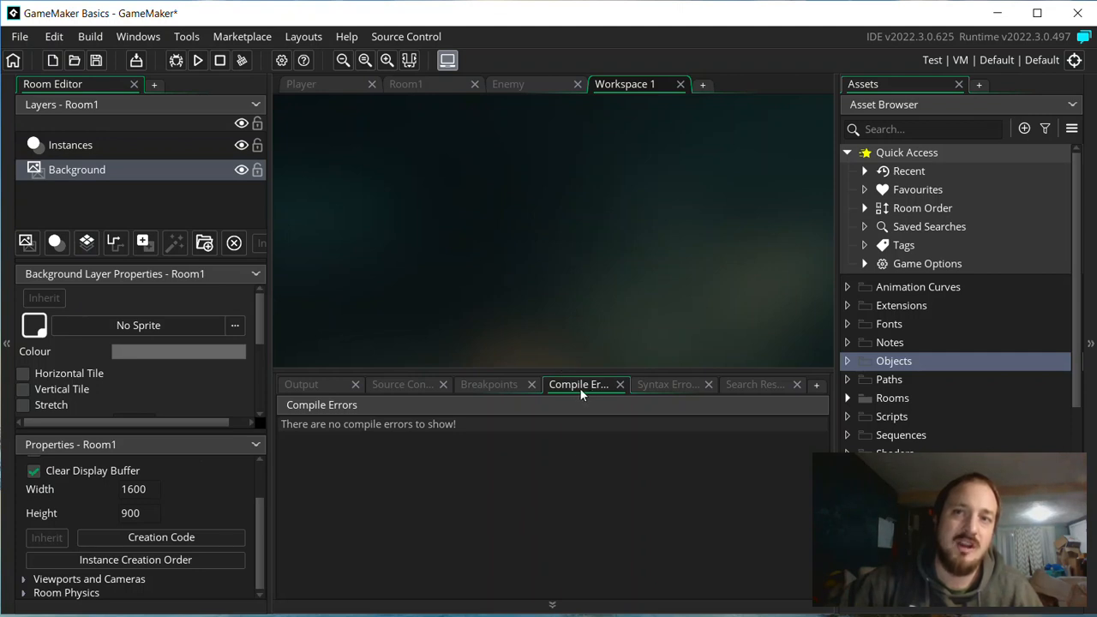
- Dock the Syntax Errors pane beside Compile Errors so both share one output tab, and check it against the Output pane
left_click(673, 385)
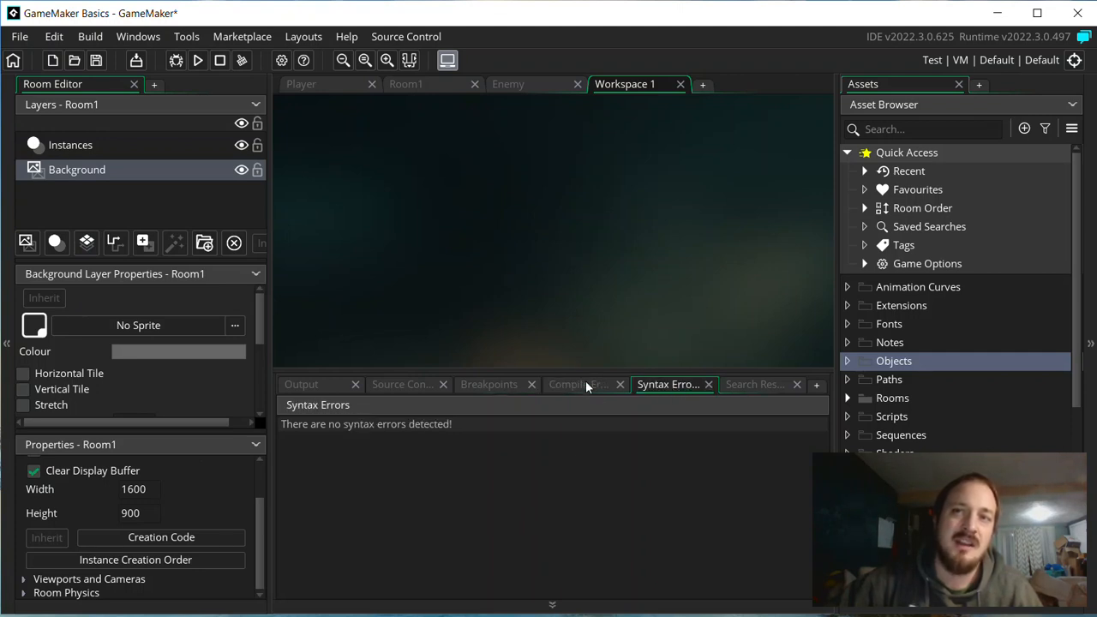
left_click(586, 386)
left_click(671, 385)
mouse_move(671, 385)
left_mouse_down()
mouse_move(668, 401)
mouse_move(623, 421)
mouse_move(674, 392)
left_mouse_up()
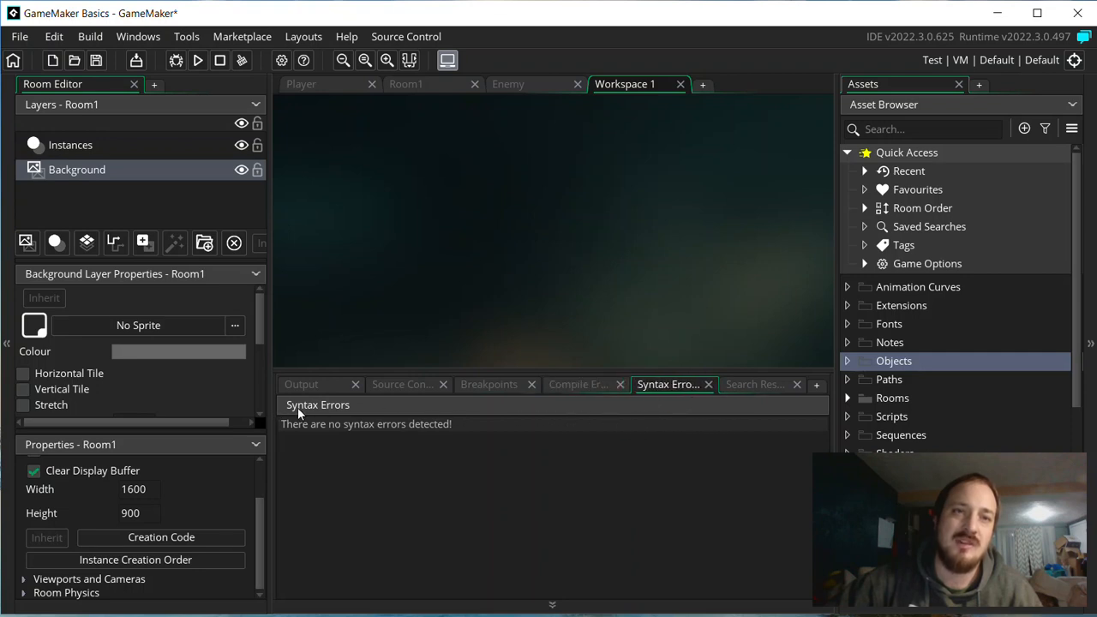
left_click_drag(303, 408, 611, 432)
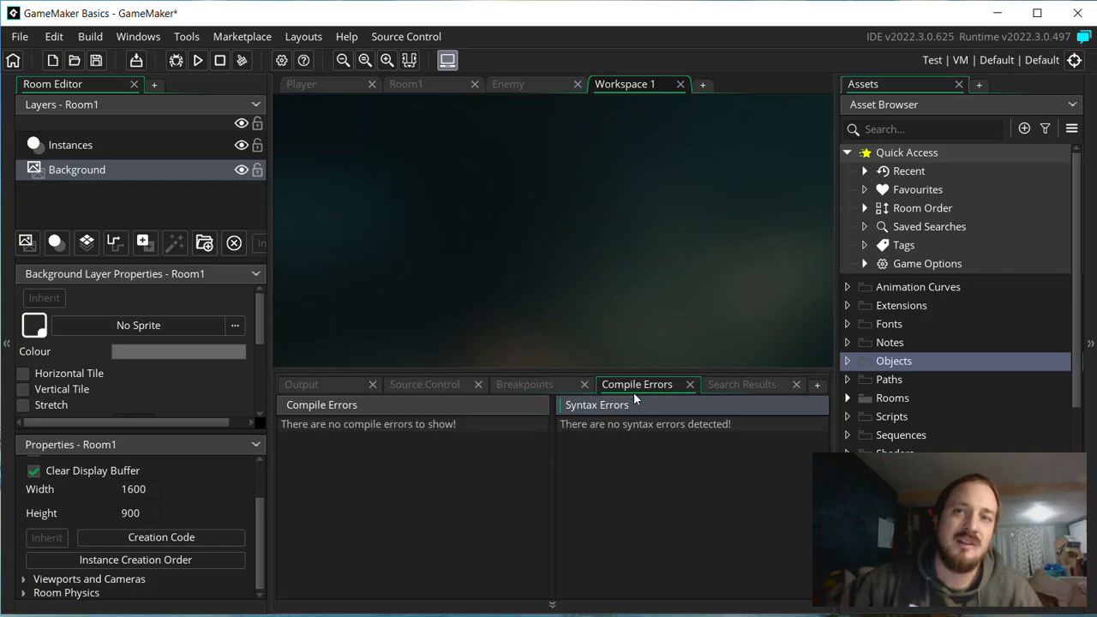
left_click(335, 386)
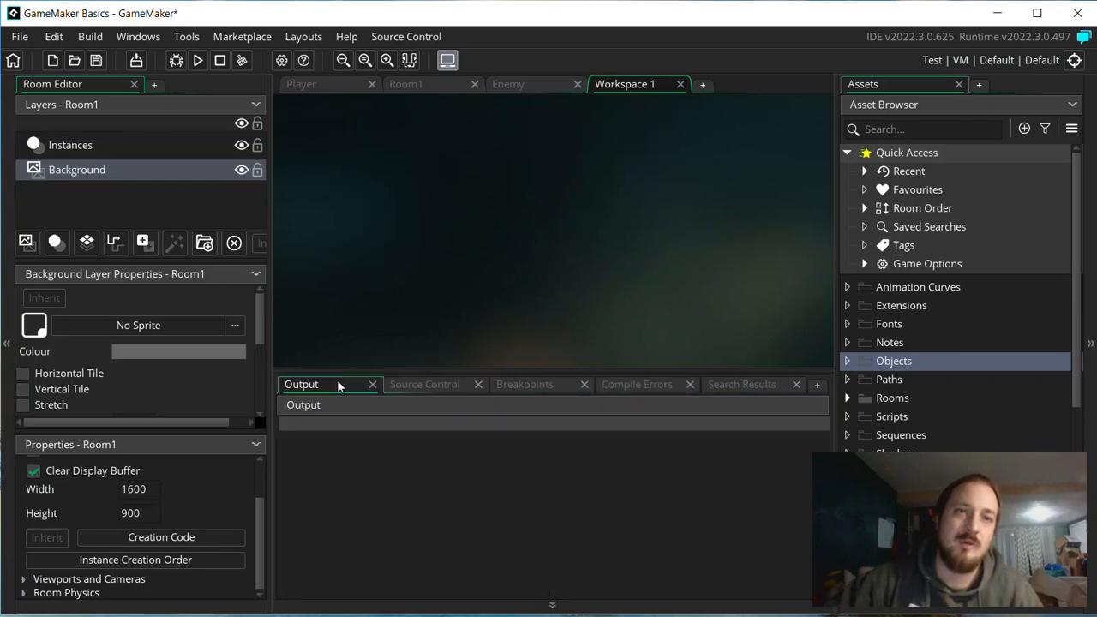
left_click(643, 386)
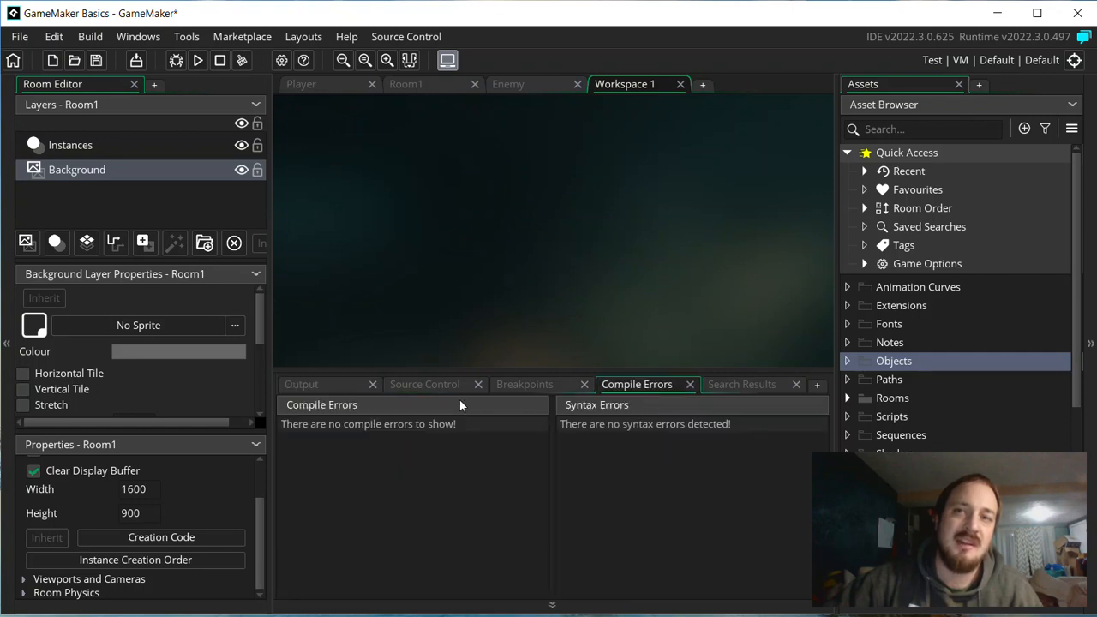
mouse_move(962, 522)
left_mouse_down()
mouse_move(774, 522)
mouse_move(615, 497)
mouse_move(206, 521)
mouse_move(878, 489)
mouse_move(961, 511)
left_mouse_up()
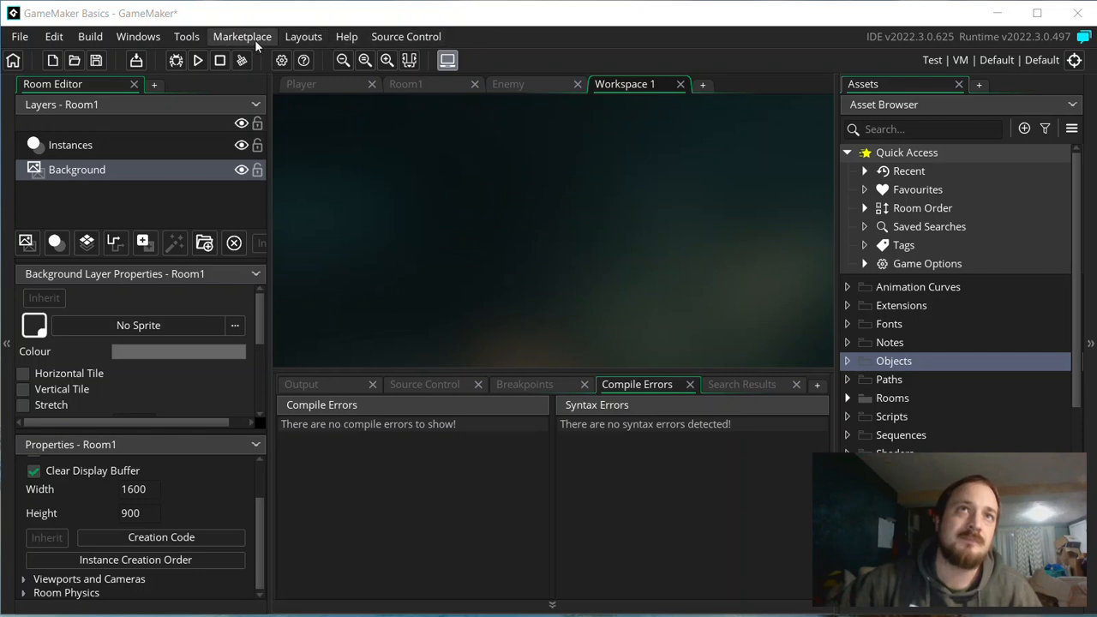
- Review the layout reset and window display options, and open the Inspector window
left_click(301, 39)
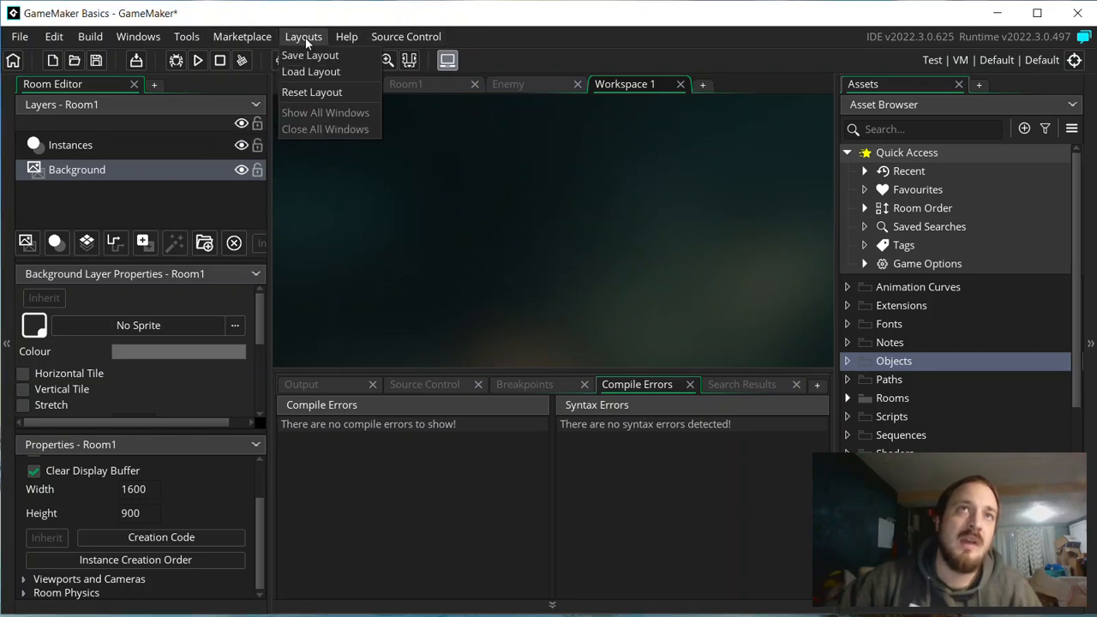
mouse_move(154, 37)
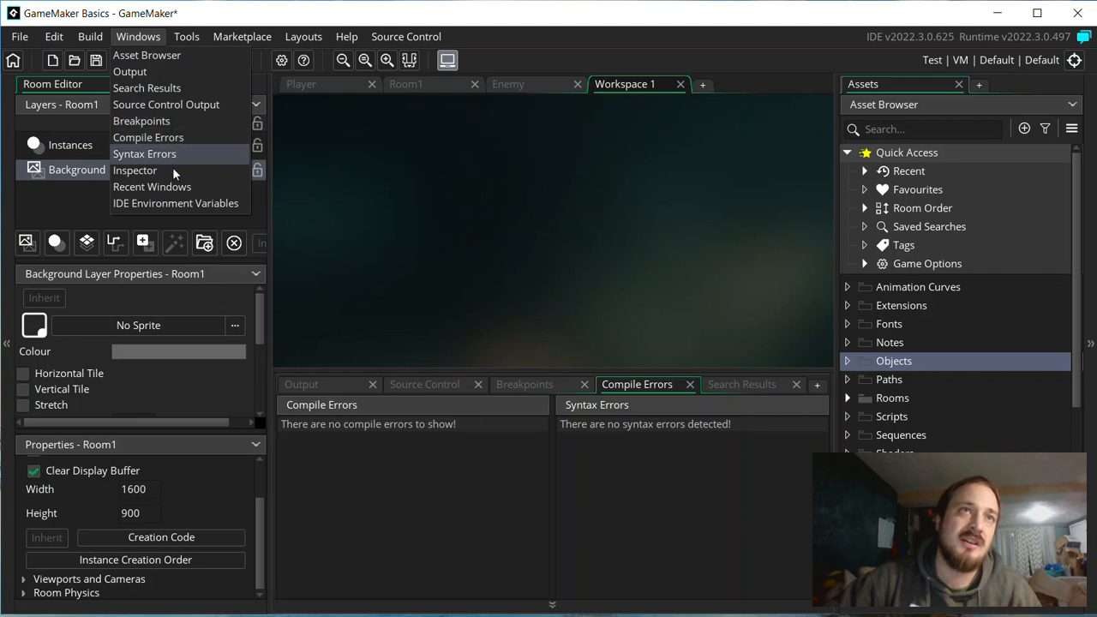
mouse_move(306, 37)
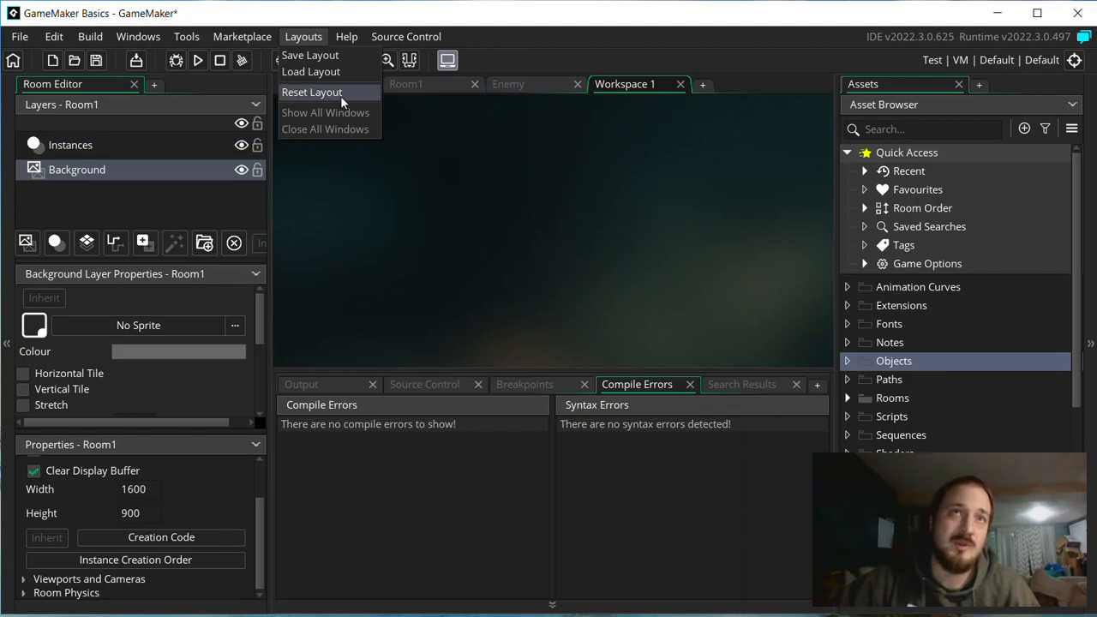
mouse_move(261, 42)
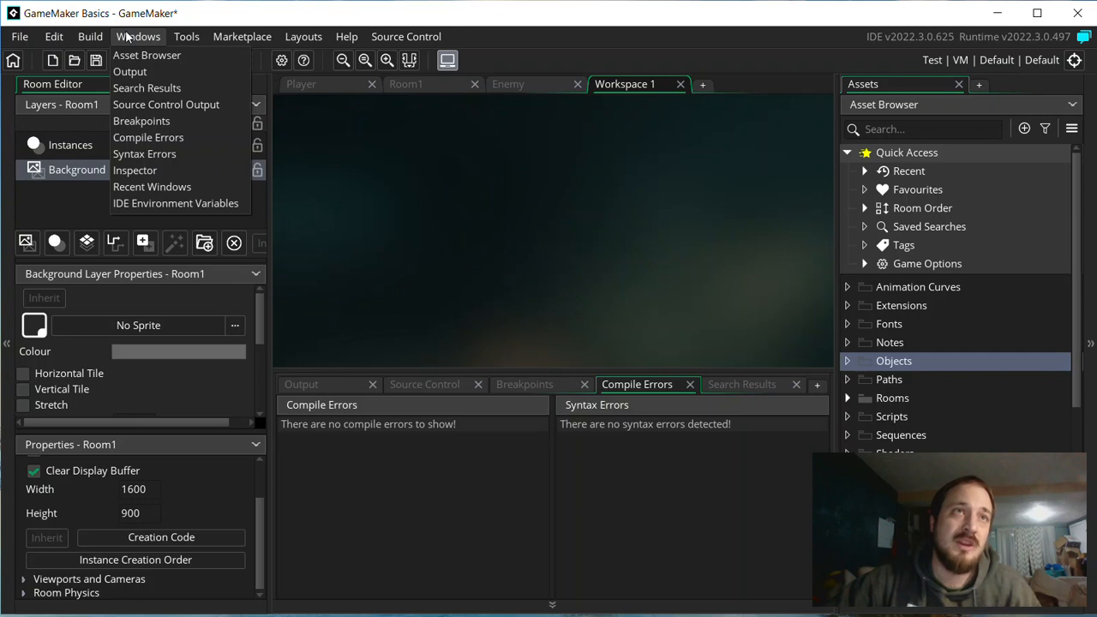
left_click(135, 171)
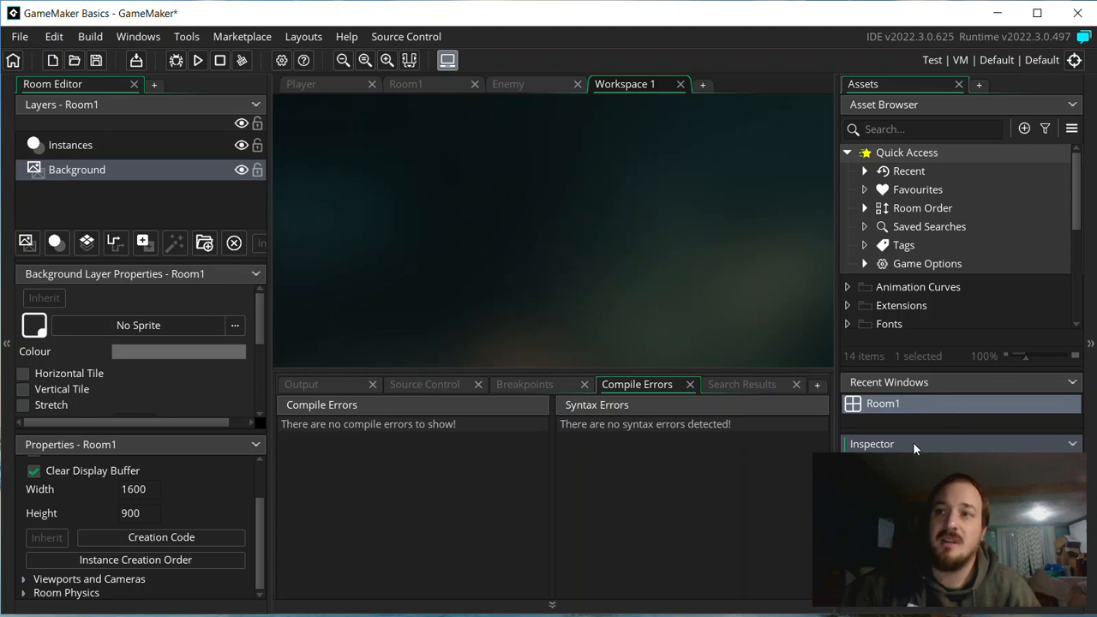
left_click_drag(899, 495, 133, 499)
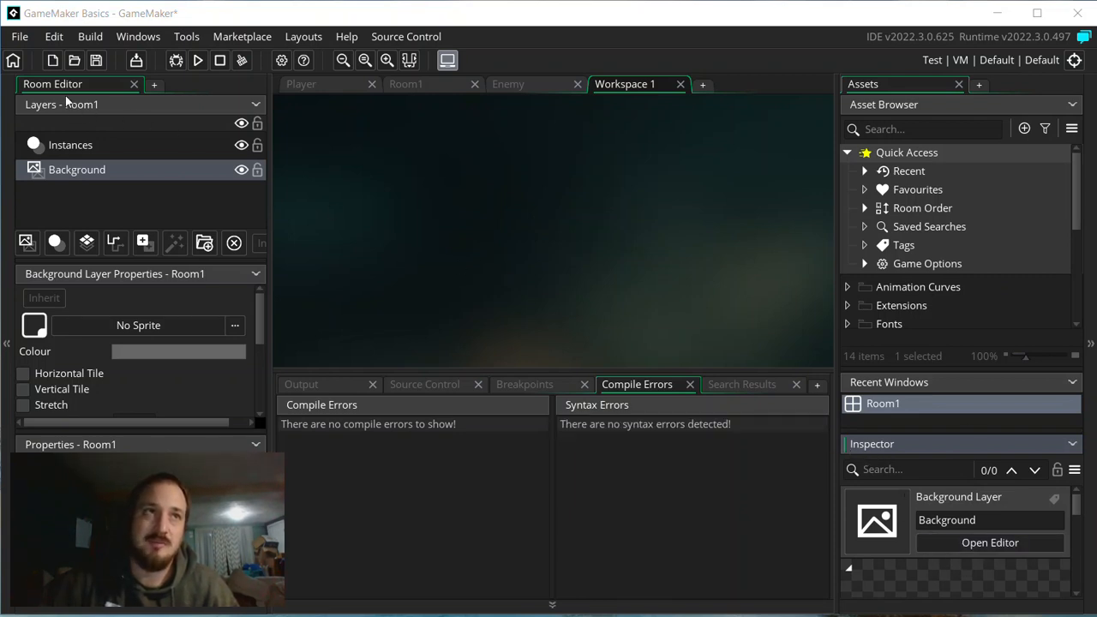
- Move the Room Editor into the Assets dock as a second tab, and dock the Inspector on the opposite side of the workspace
left_click_drag(60, 89, 988, 90)
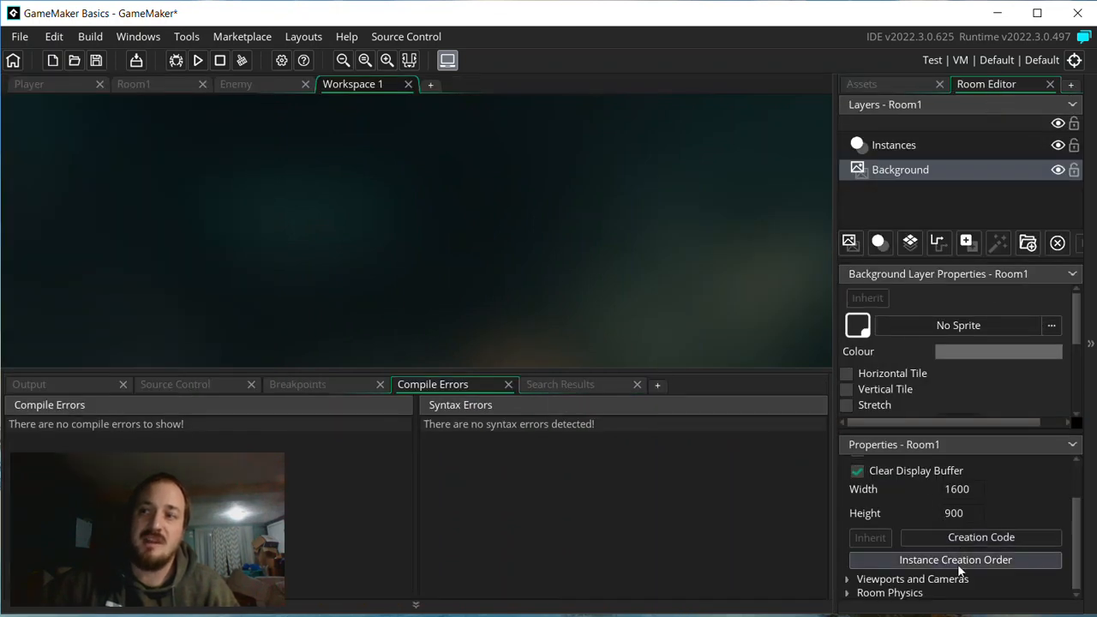
left_click(893, 81)
left_click_drag(912, 443, 18, 105)
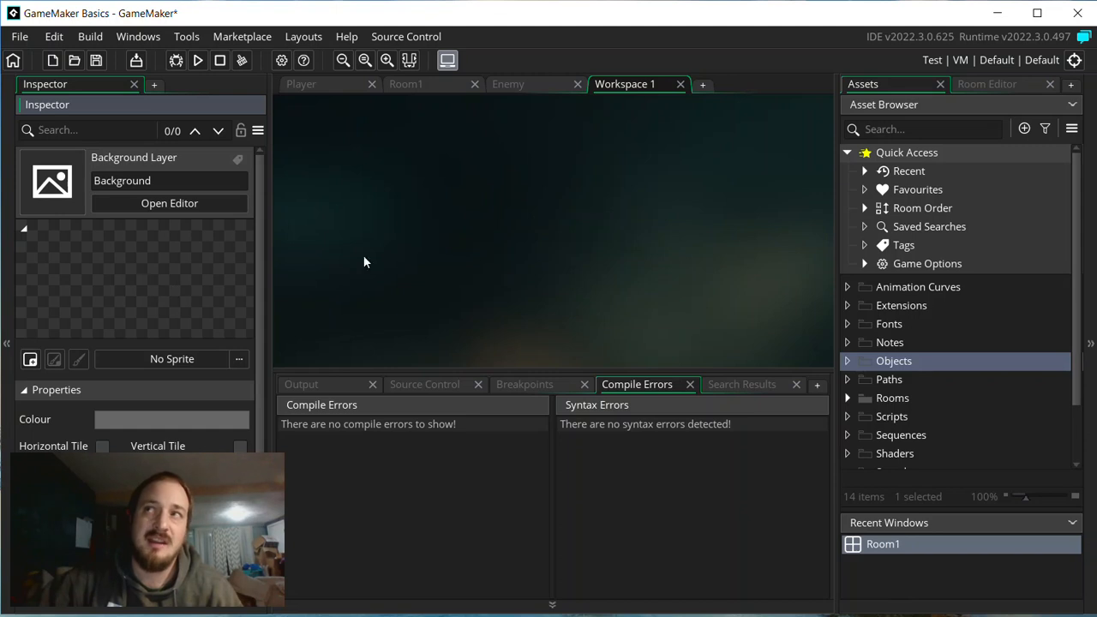
- Switch between the Room Editor and Assets in their shared dock, and collapse and re-expand that dock
left_click(994, 83)
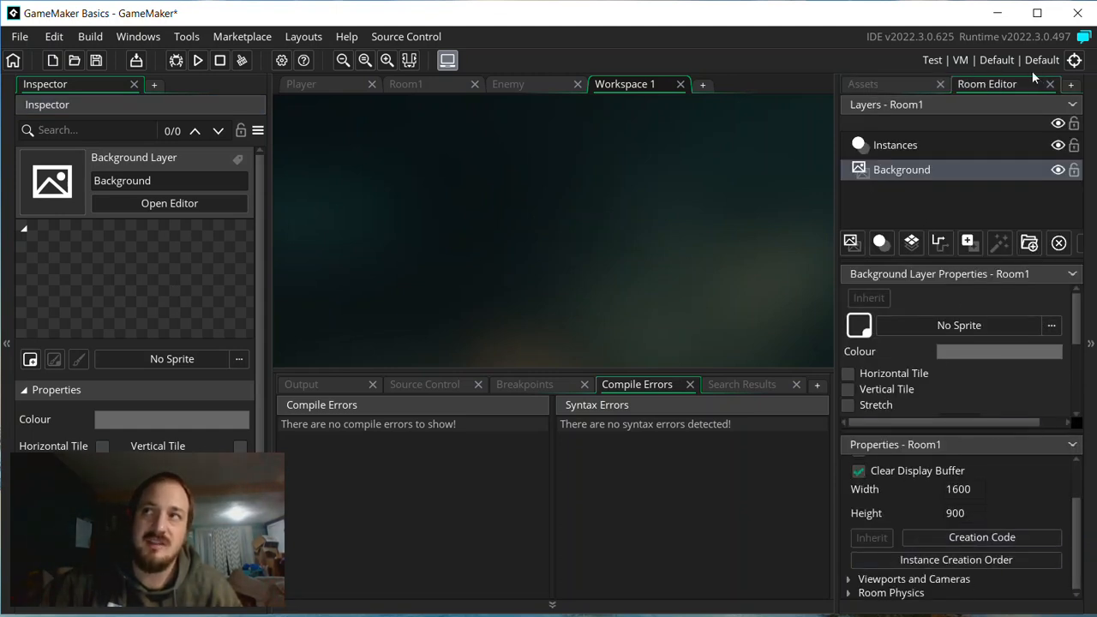
left_click(915, 79)
left_click_drag(836, 256, 1078, 296)
left_click(1091, 342)
left_click(1092, 344)
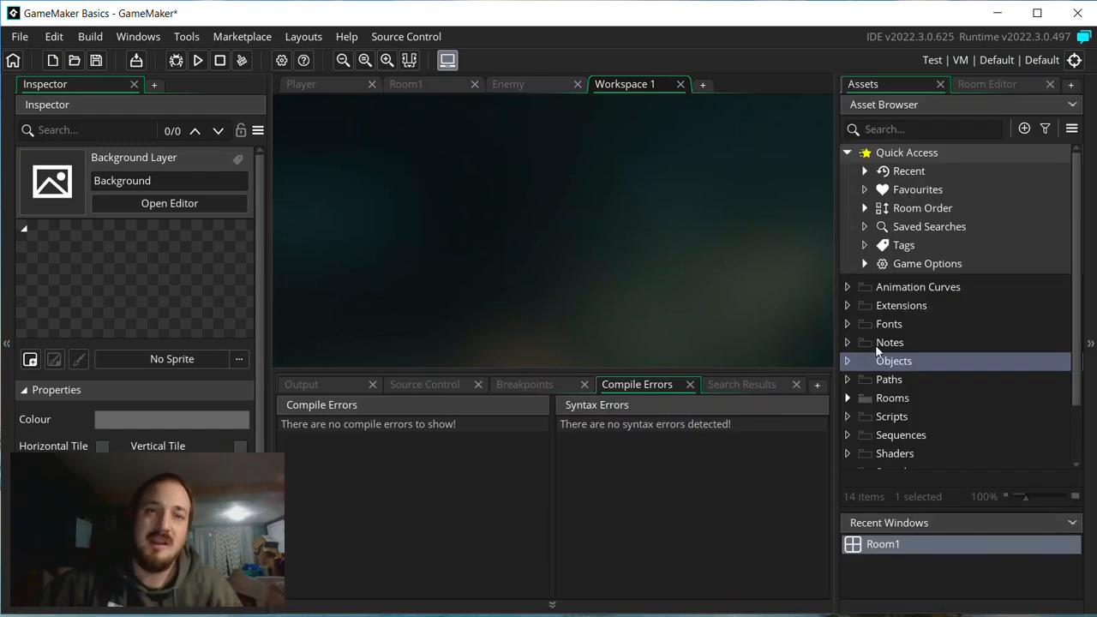
- Shrink the output area to a short strip, widen the Assets dock slightly, and narrow the Inspector dock slightly
left_click_drag(485, 371, 497, 531)
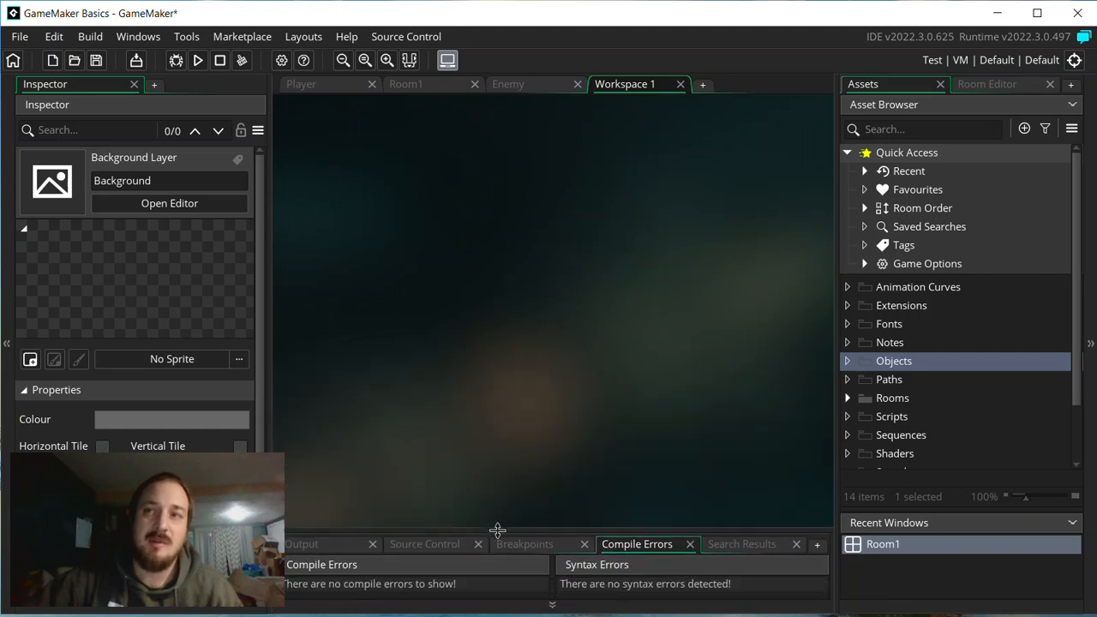
left_click_drag(833, 282, 1012, 297)
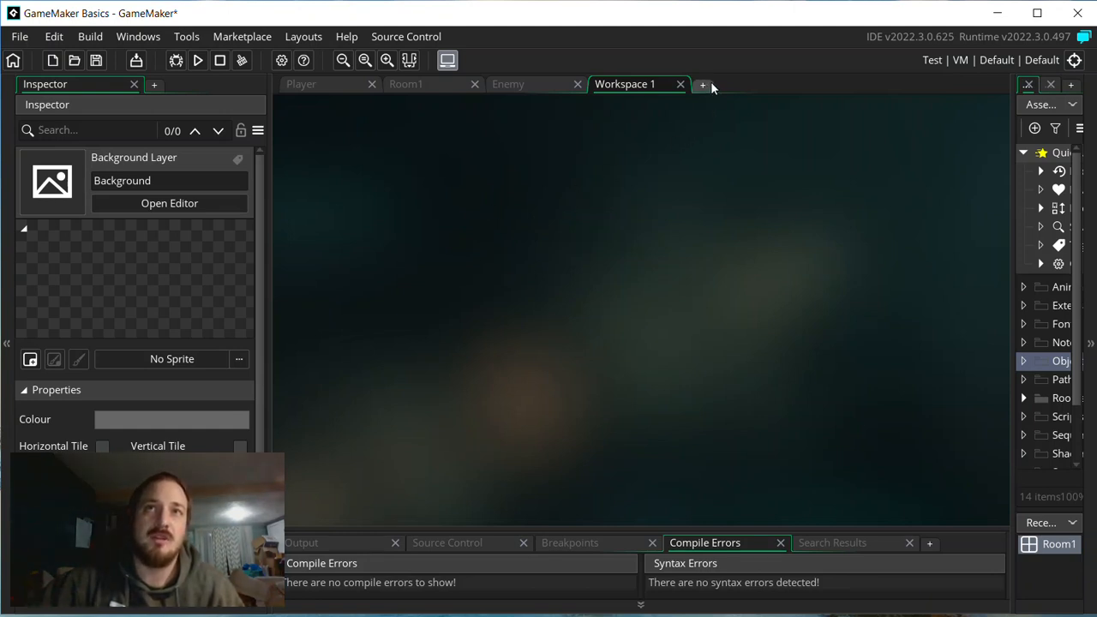
left_click_drag(1013, 247, 810, 257)
mouse_move(266, 262)
left_mouse_down()
mouse_move(186, 257)
mouse_move(255, 257)
left_mouse_up()
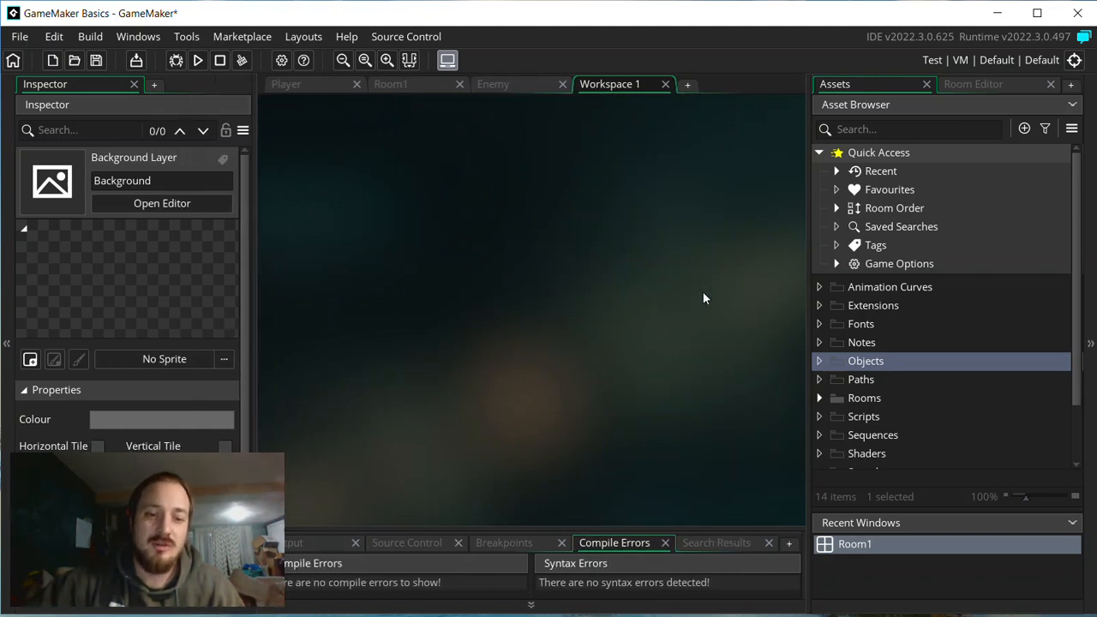